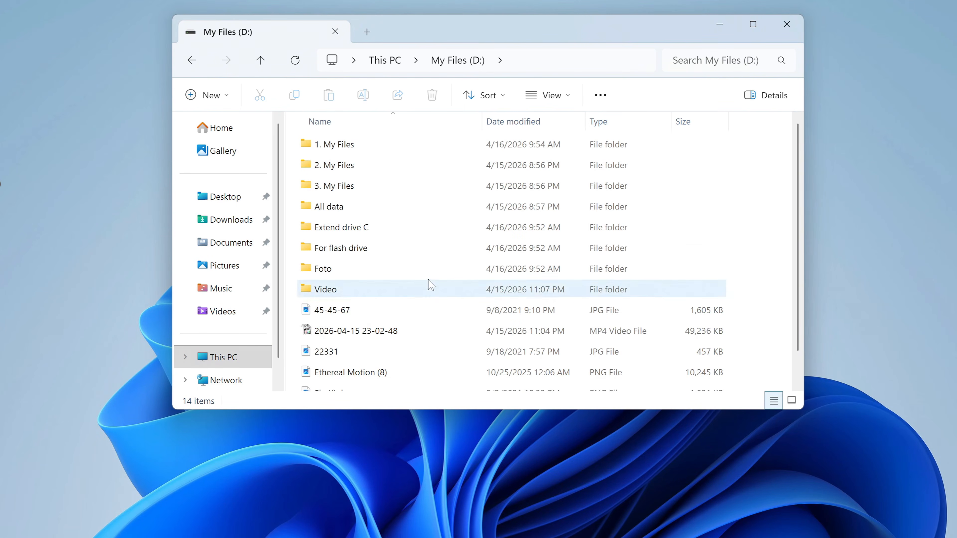
Check the free space of drives C and D in This PC, and close File Explorer
left_click(247, 357)
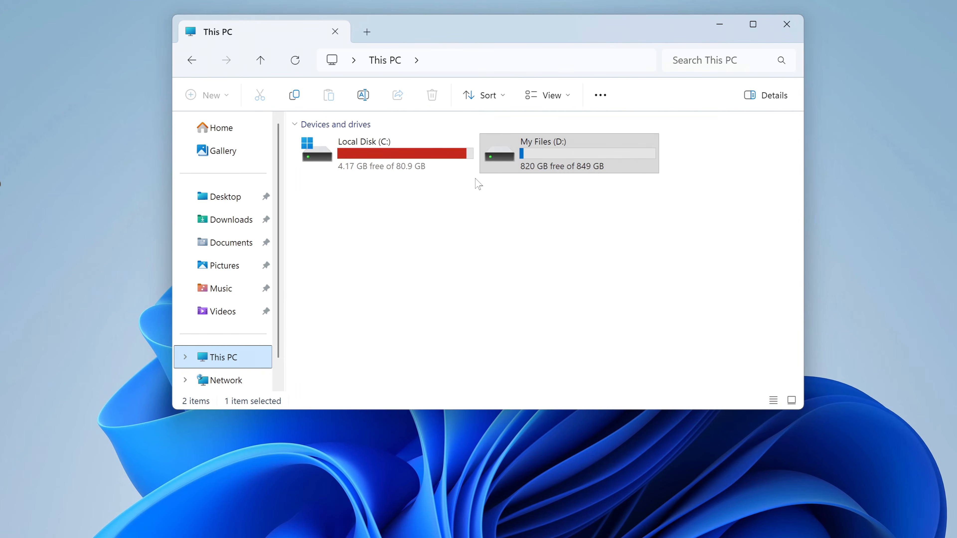
left_click(478, 184)
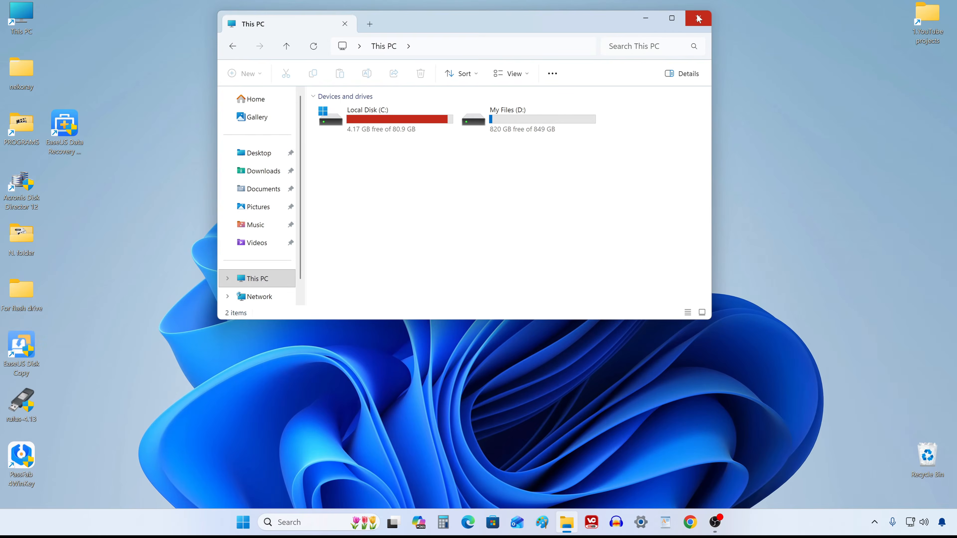
left_click(698, 19)
Open Disk Management to examine the partition layout of Disk 0, and close it
right_click(246, 519)
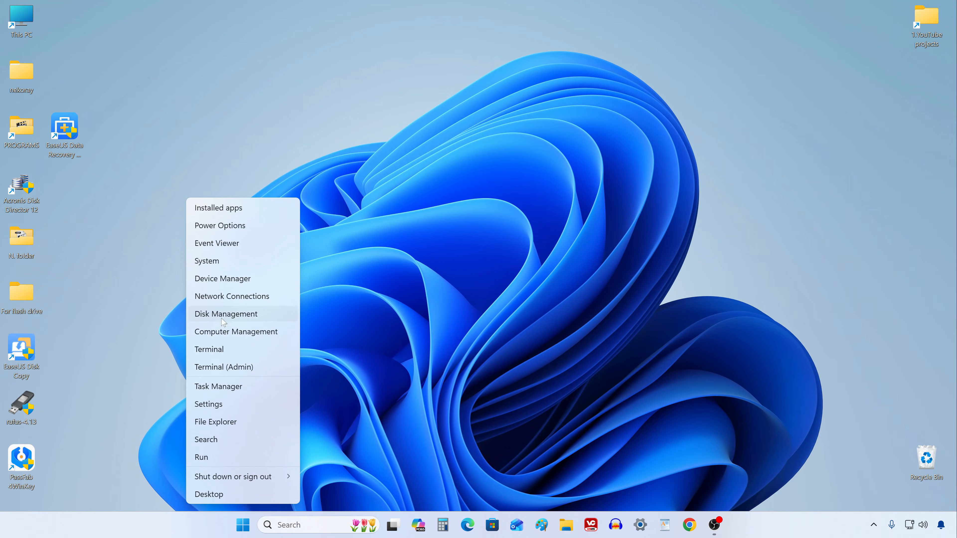
left_click(278, 319)
left_click_drag(300, 67, 489, 23)
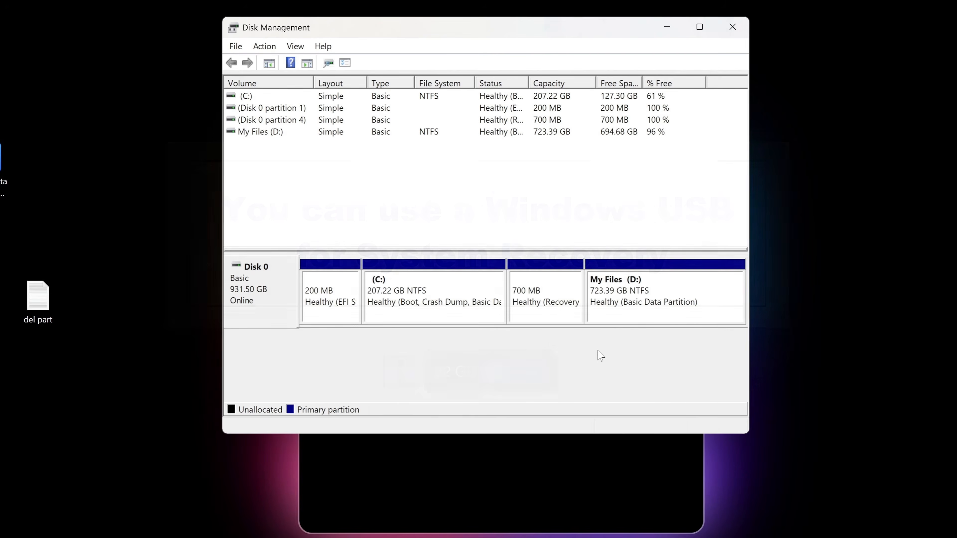
left_click(732, 27)
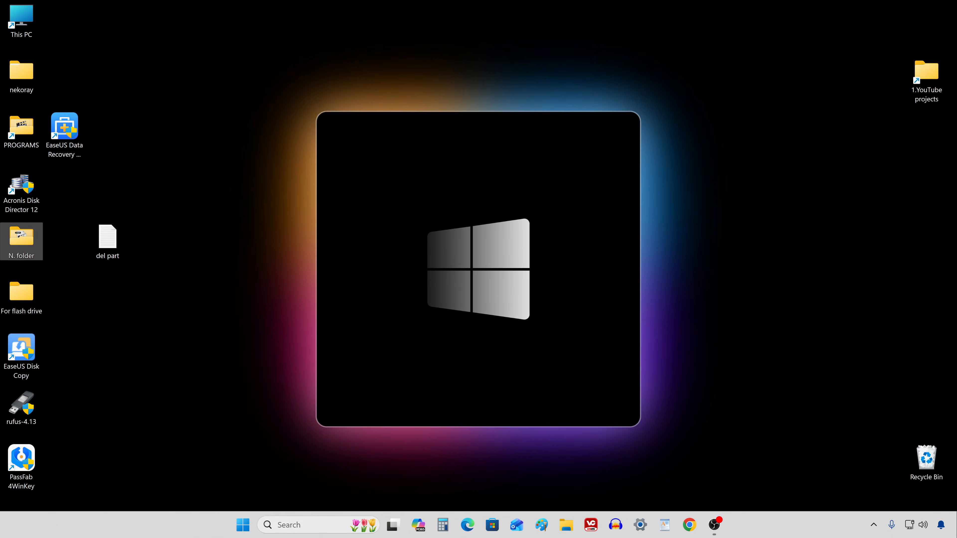
Search for cmd, run Command Prompt as administrator, and move its window aside to clear space on the desktop
left_click(293, 526)
type("cmd")
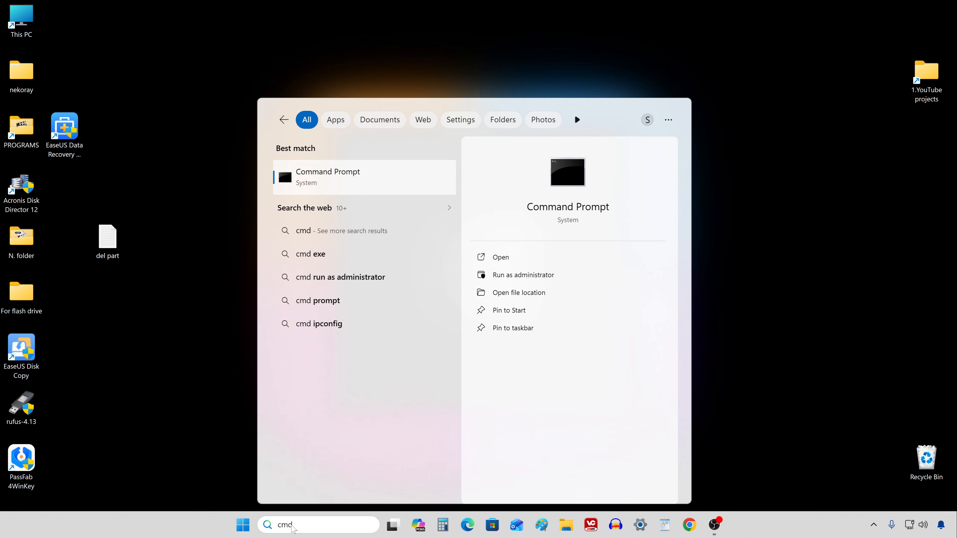
right_click(394, 185)
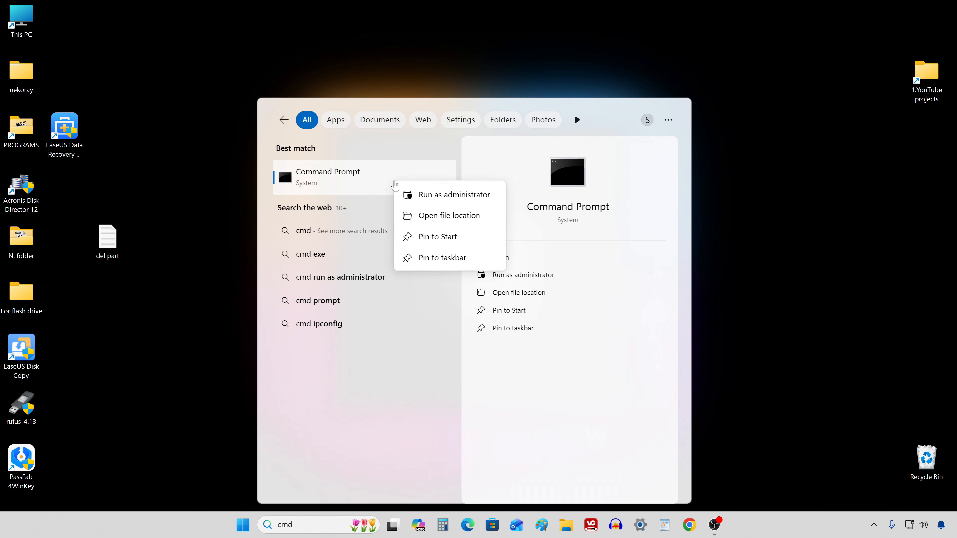
left_click(441, 199)
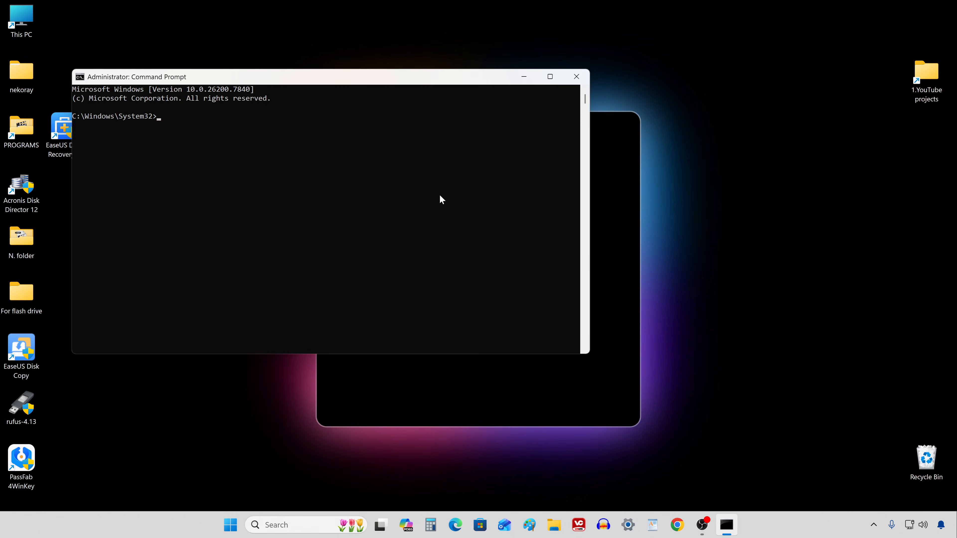
left_click_drag(292, 80, 680, 63)
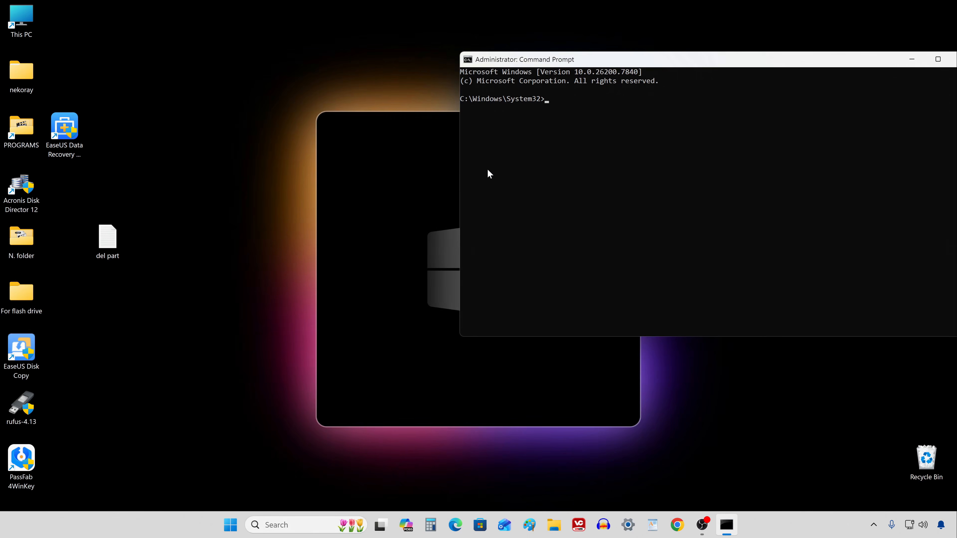
Open the del part text file from the desktop and run its diskpart command in Command Prompt
double_click(108, 241)
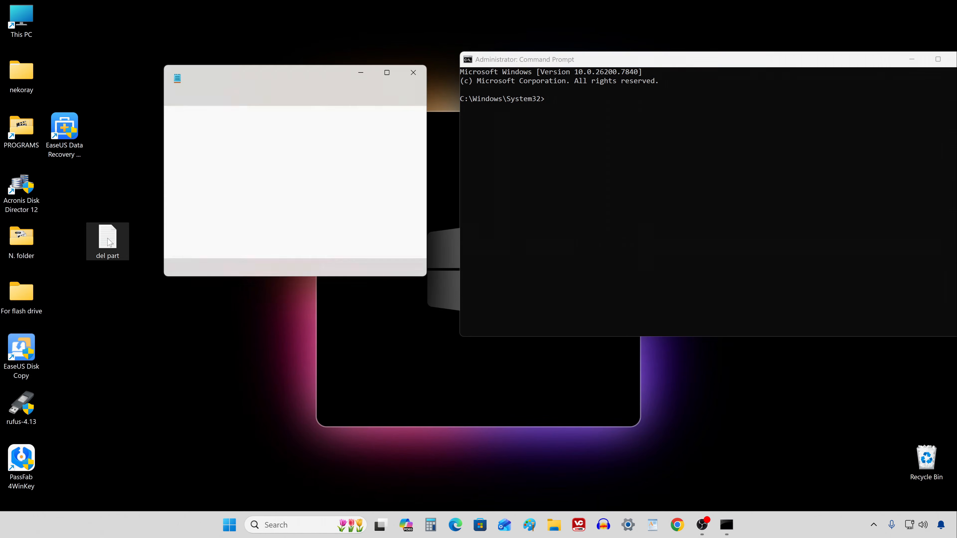
left_click_drag(336, 79, 354, 71)
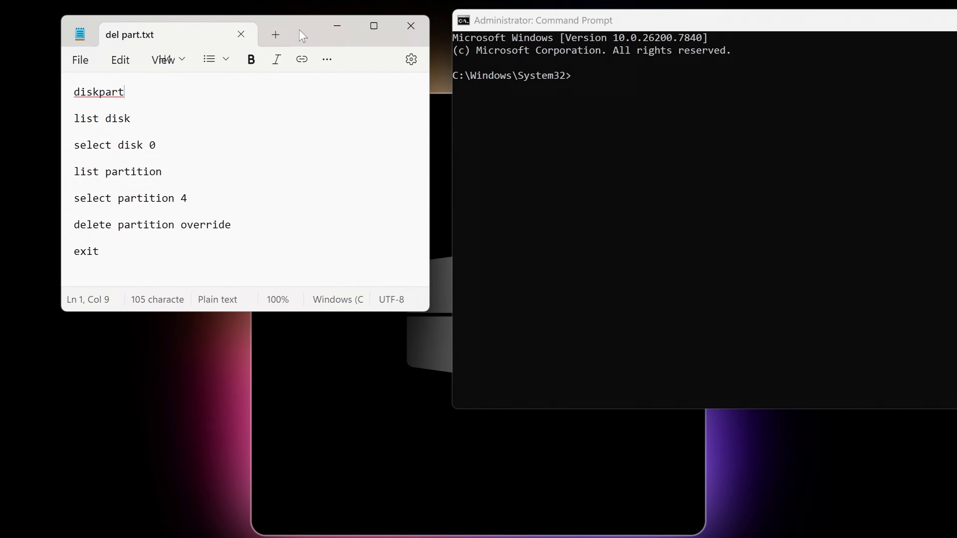
left_click_drag(135, 93, 92, 96)
right_click(91, 97)
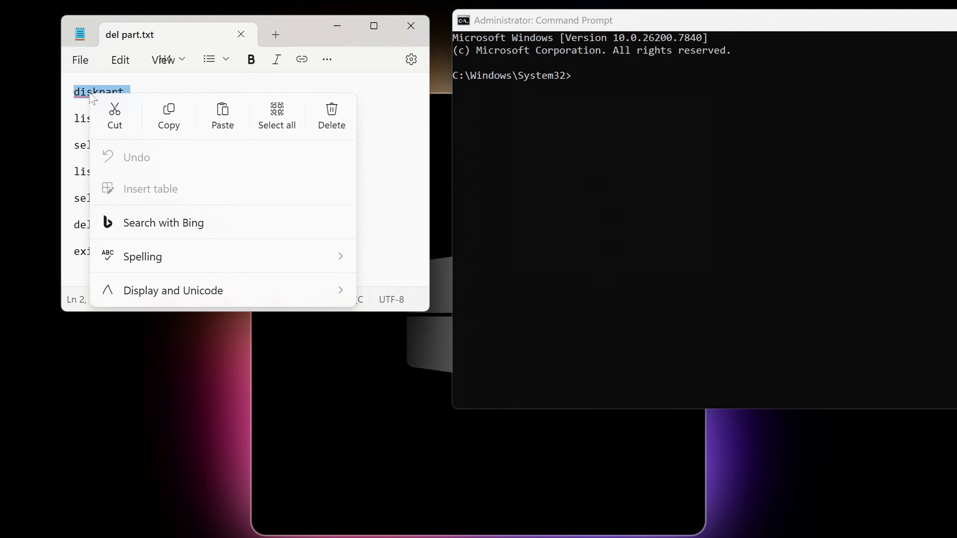
left_click(167, 112)
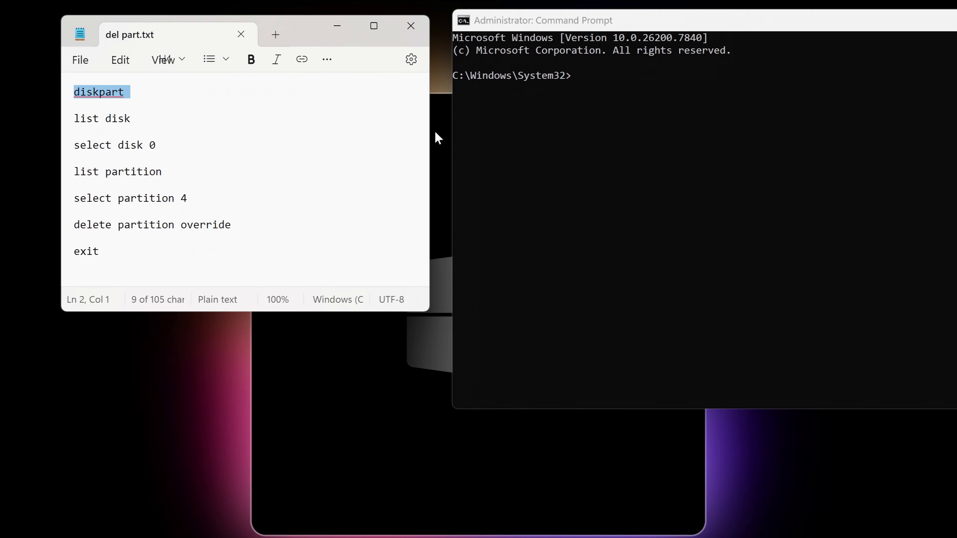
left_click(584, 79)
right_click(585, 78)
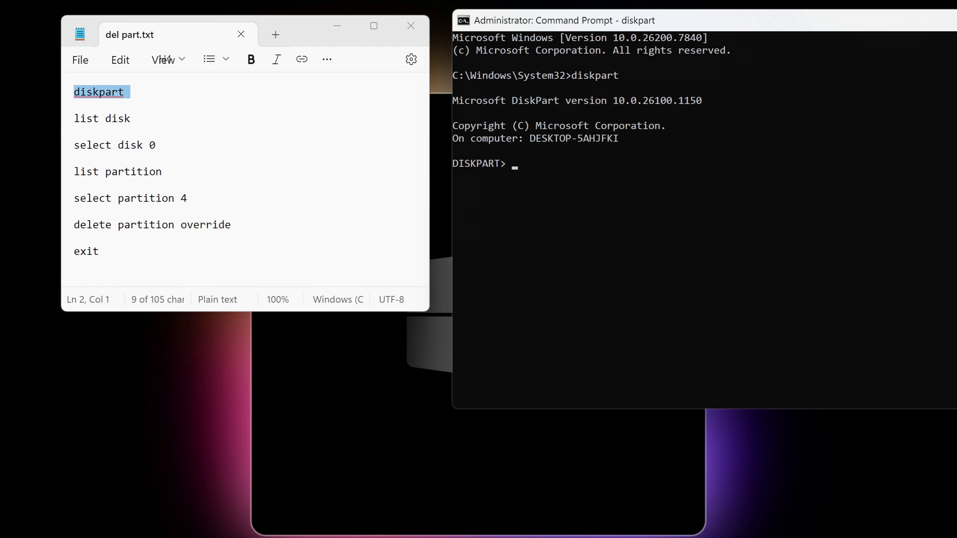
Copy the list disk command from the notes and run it in DiskPart
left_click_drag(131, 118, 74, 118)
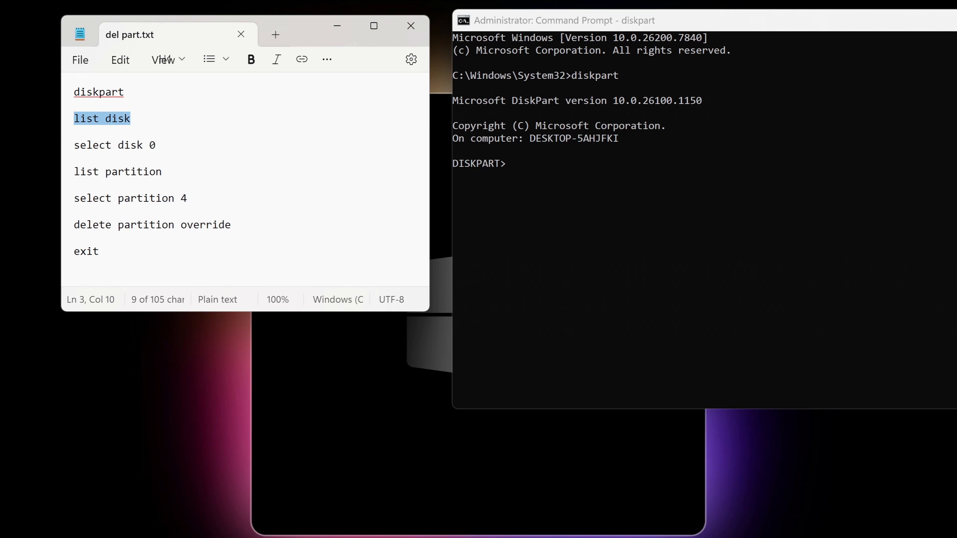
right_click(101, 123)
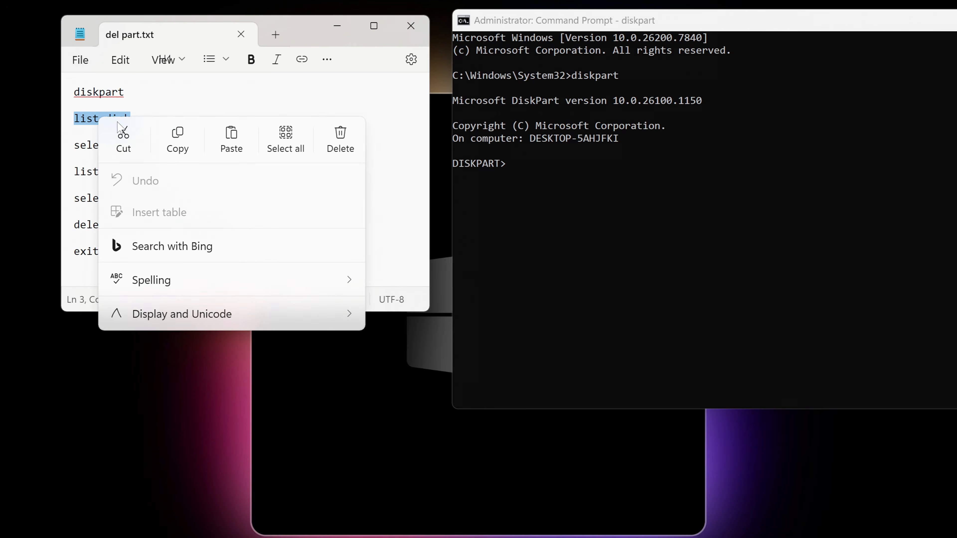
left_click(180, 136)
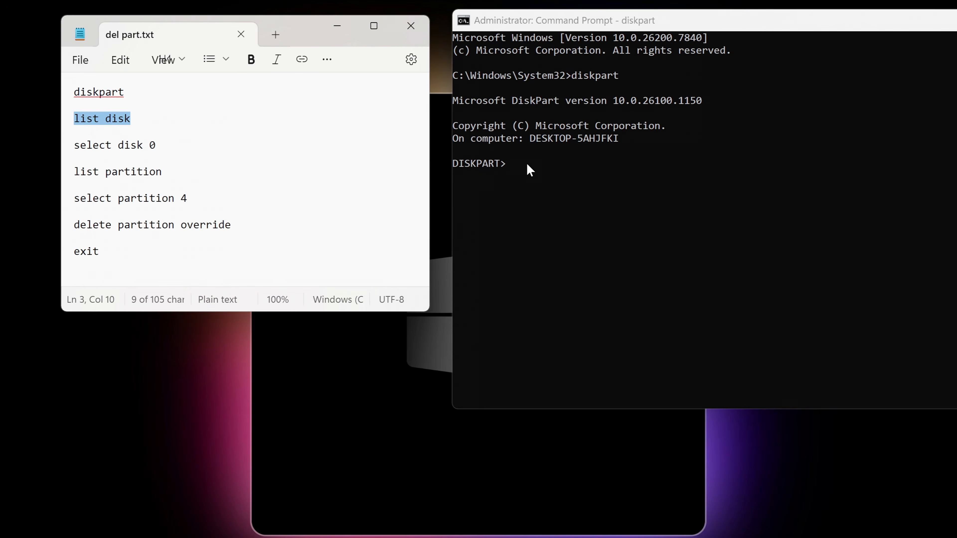
left_click(519, 162)
right_click(519, 162)
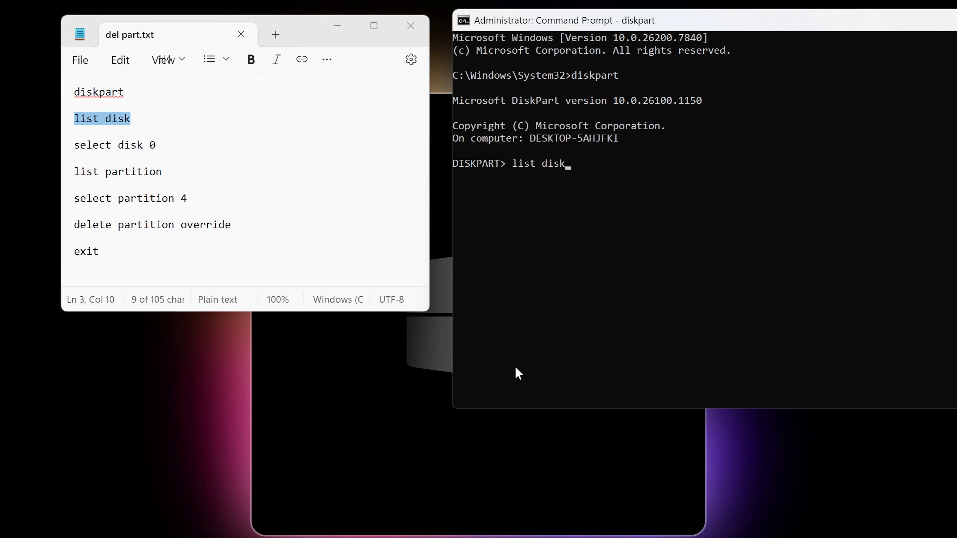
key("Return")
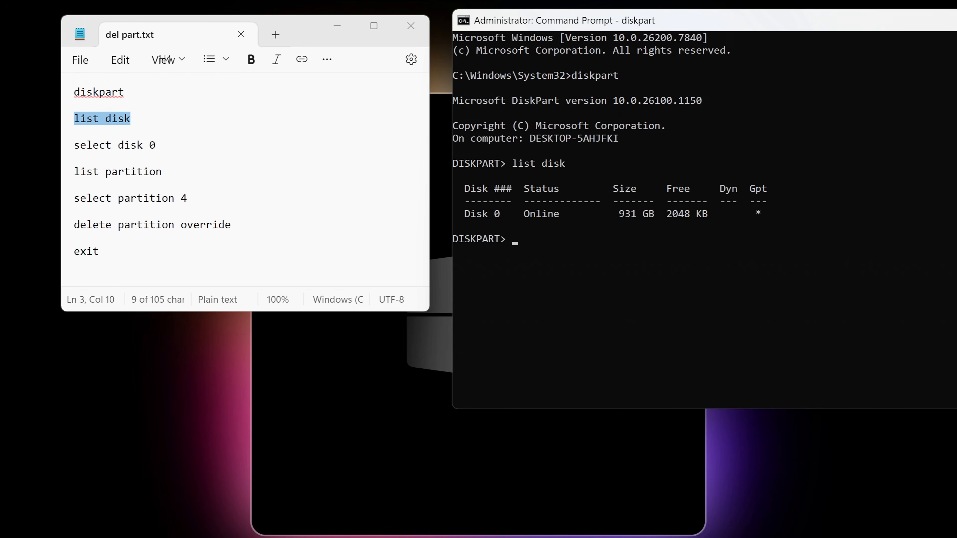
Copy the select disk 0 command from the notes and run it in DiskPart
left_click_drag(156, 145, 75, 146)
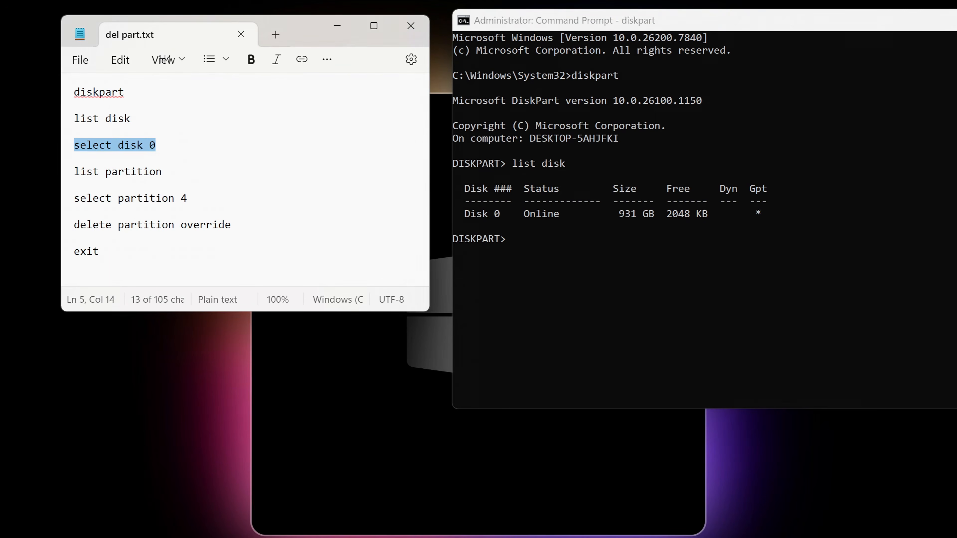
right_click(111, 148)
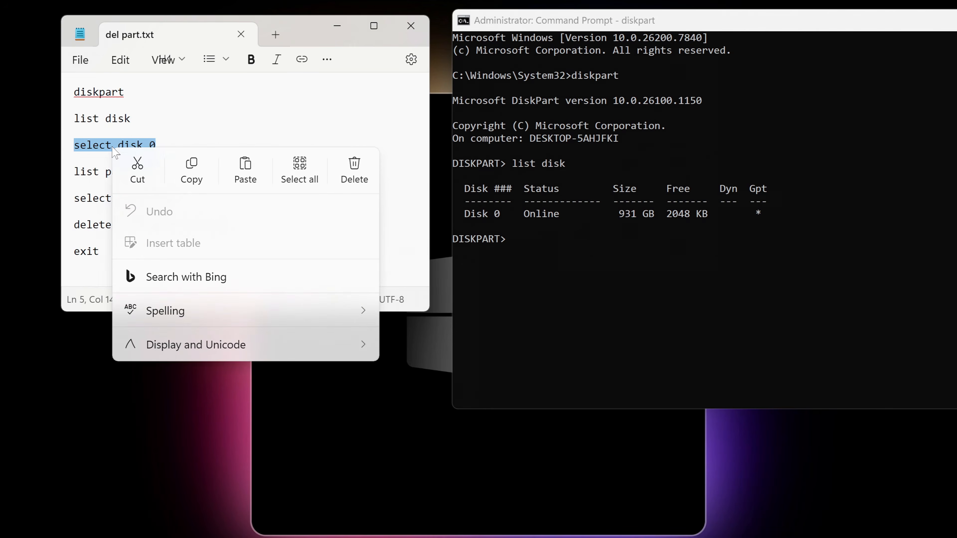
left_click(196, 168)
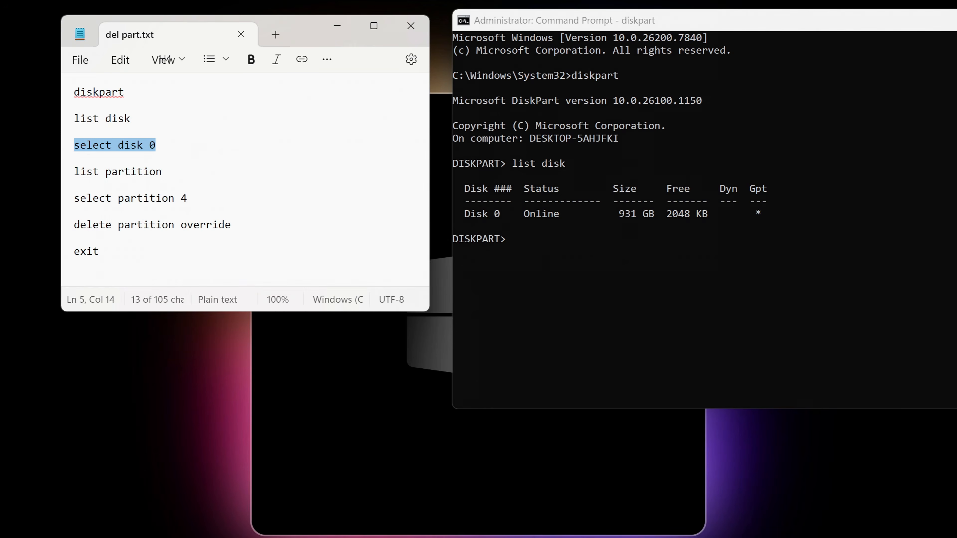
left_click(515, 242)
right_click(516, 243)
key("Return")
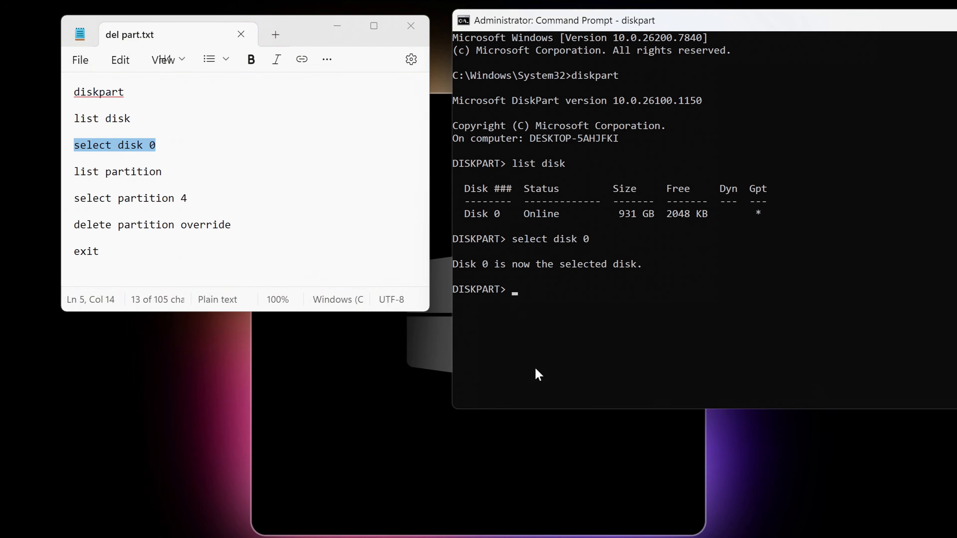
Copy the list partition command from the notes and run it in DiskPart to view the partitions of Disk 0
left_click_drag(168, 171, 74, 172)
right_click(121, 173)
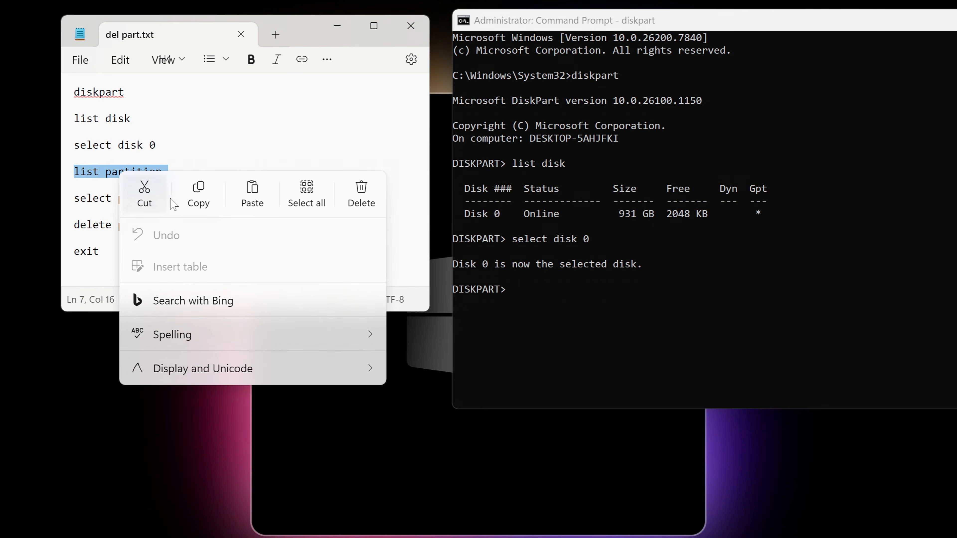
left_click(198, 195)
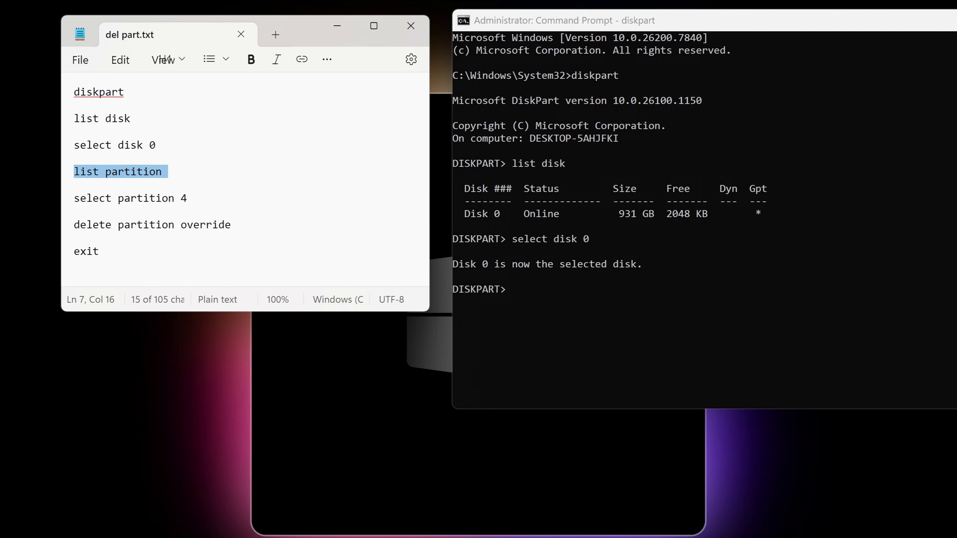
left_click(516, 290)
right_click(516, 290)
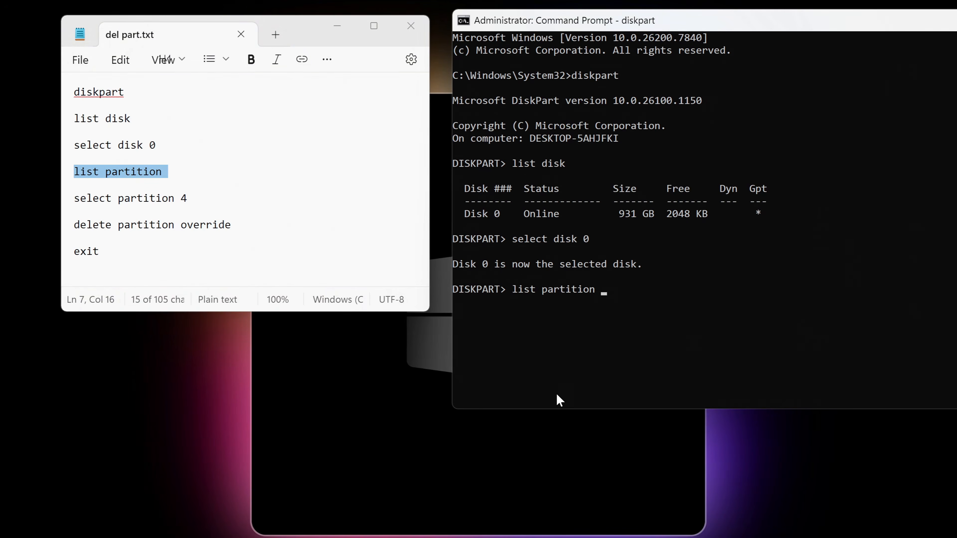
key("Return")
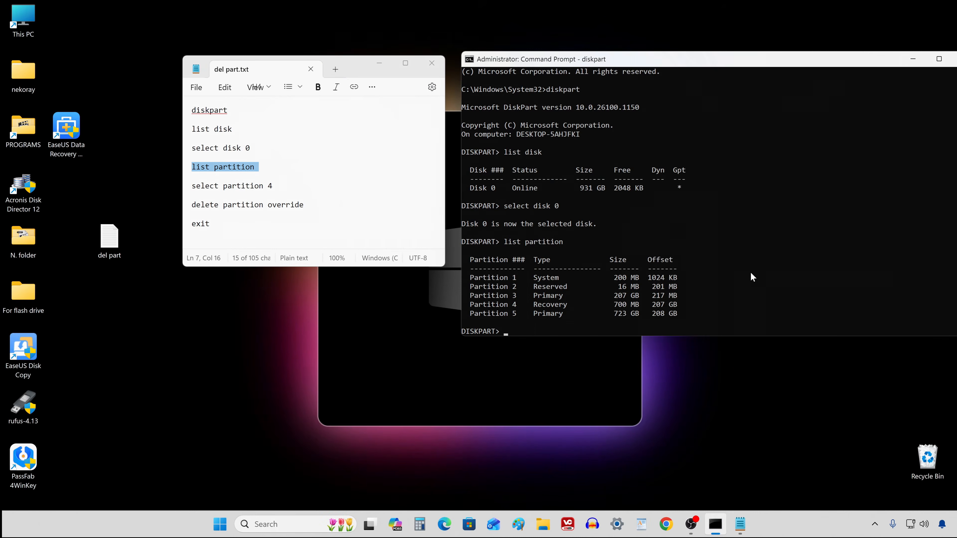
scroll(751, 272, "down", 3)
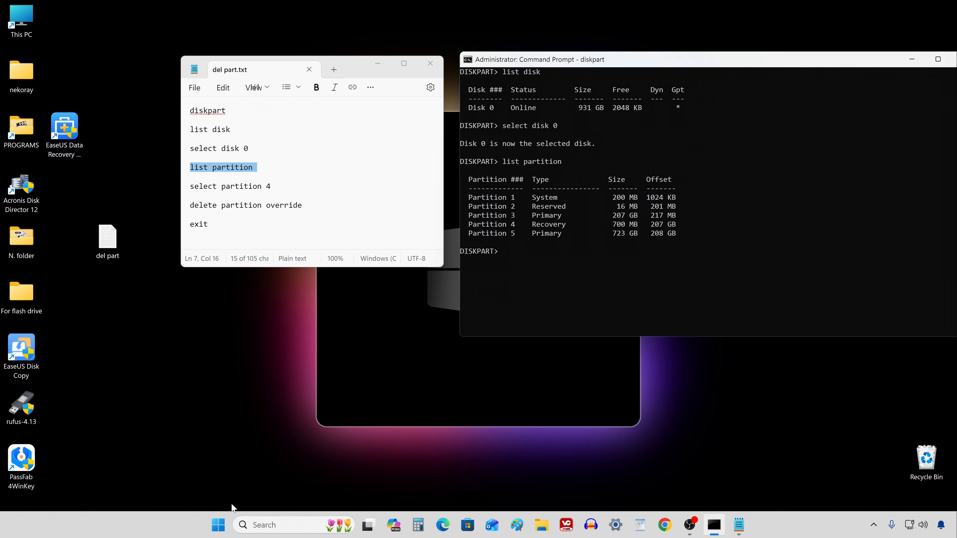
Open Disk Management and select the recovery partition between C and D to compare its size with the DiskPart list
right_click(222, 526)
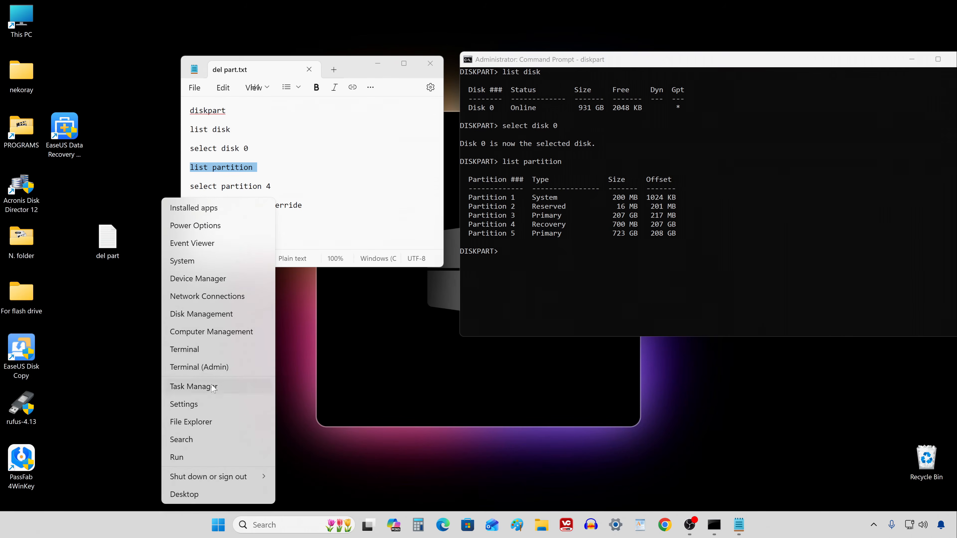
left_click(253, 319)
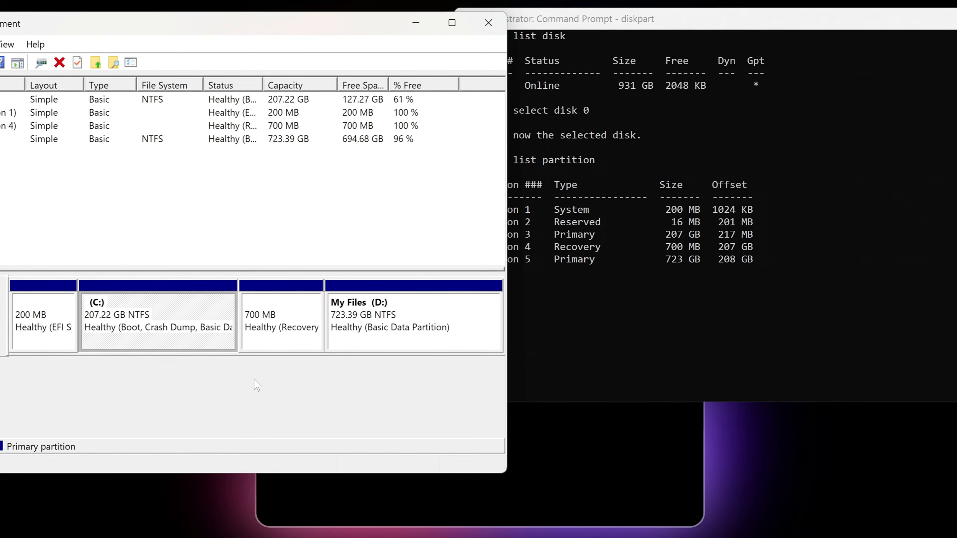
left_click(274, 346)
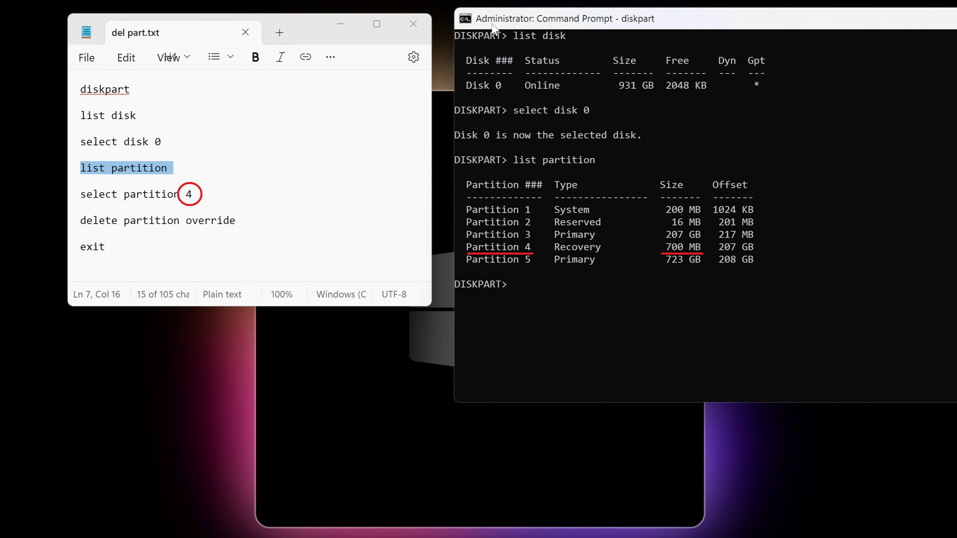
Copy the select partition 4 command from the notes and run it in DiskPart
left_click_drag(194, 195, 80, 195)
key("super+c")
right_click(127, 194)
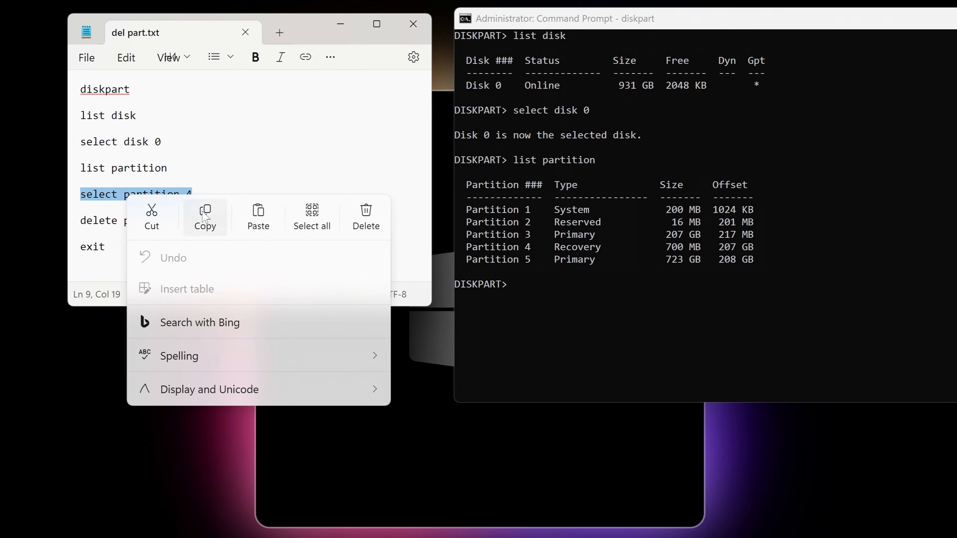
left_click(204, 217)
right_click(515, 289)
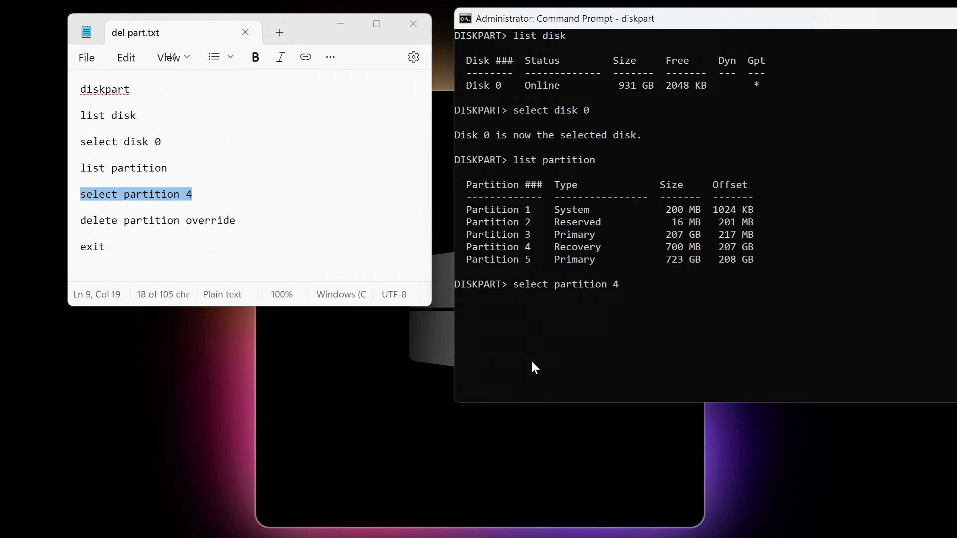
key("Return")
Copy the delete partition override command from the notes and run it in DiskPart
left_click_drag(236, 221, 81, 220)
right_click(141, 223)
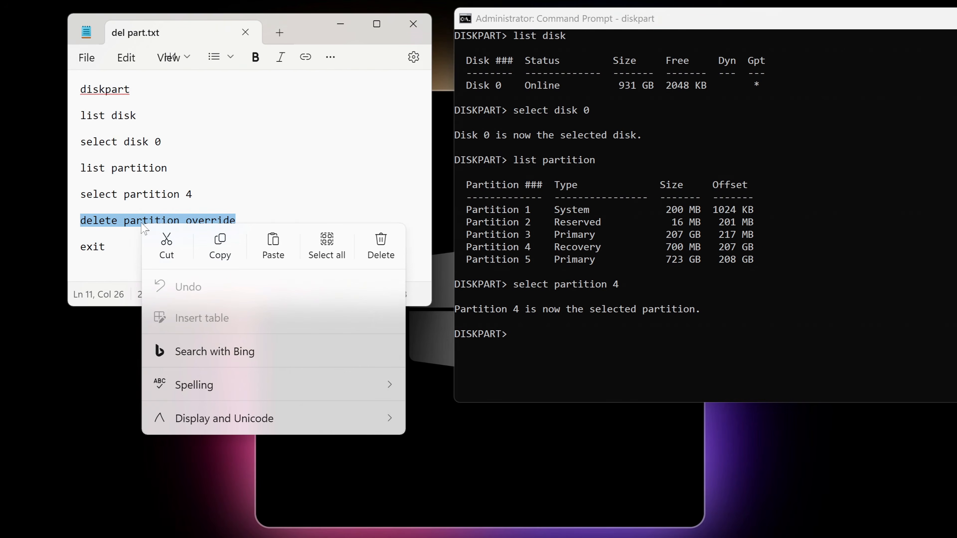
left_click(216, 242)
right_click(524, 338)
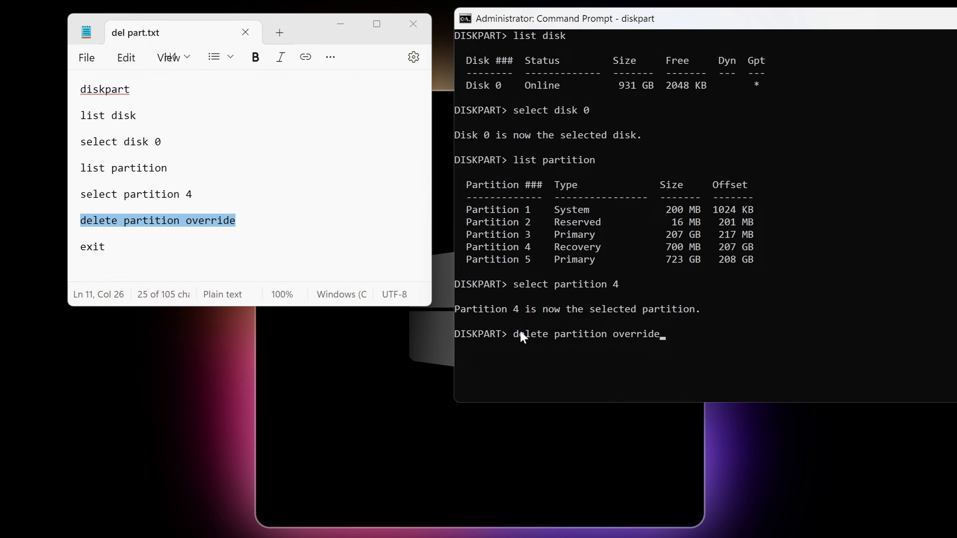
key("Return")
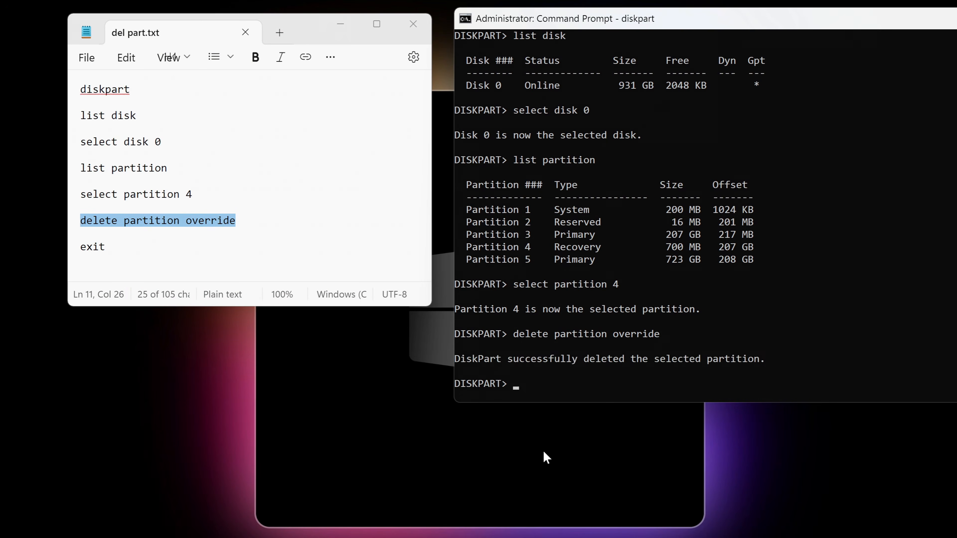
Exit DiskPart with the exit command and close the Command Prompt and the del part.txt notes
type("exit")
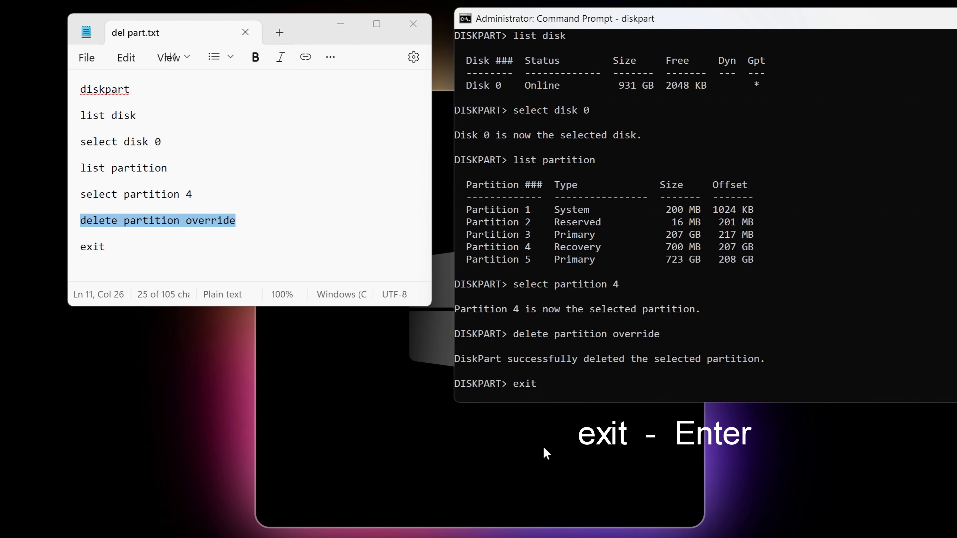
key("Return")
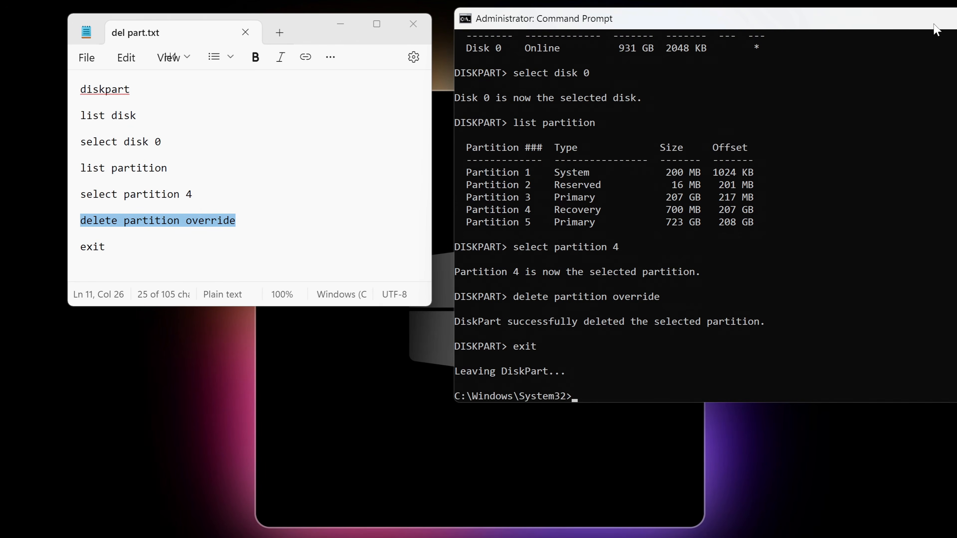
left_click_drag(934, 26, 700, 65)
left_click(919, 55)
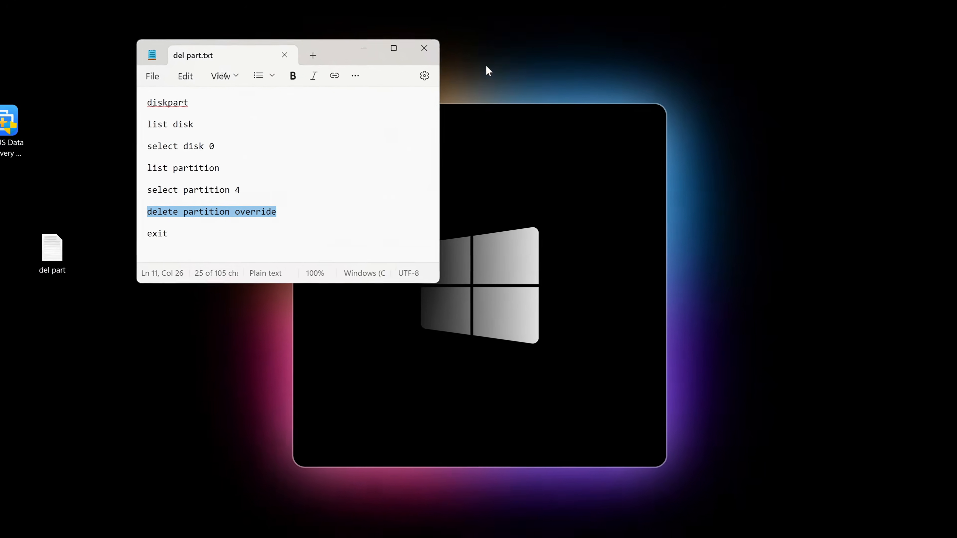
left_click(414, 25)
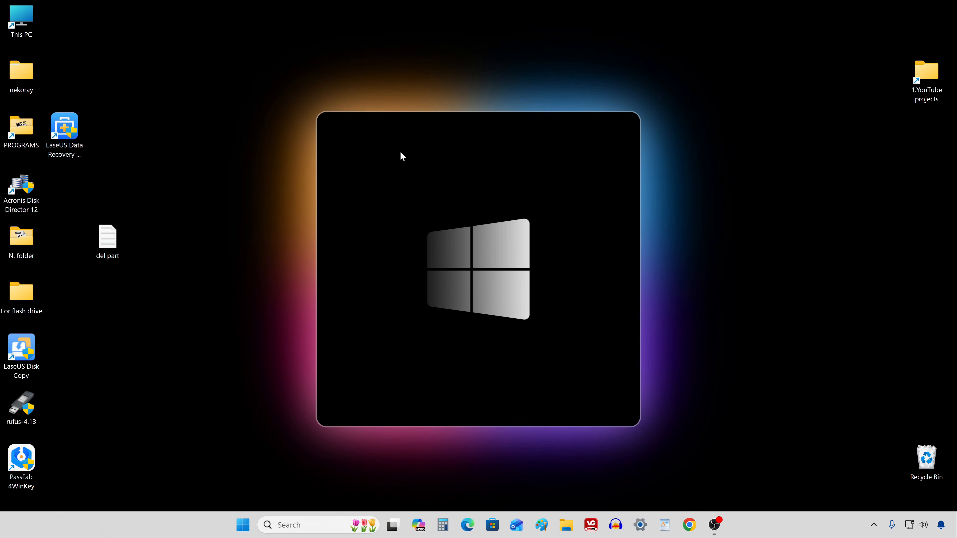
Open Disk Management and extend the C volume by 700 MB using the unallocated space next to it on Disk 0
right_click(243, 524)
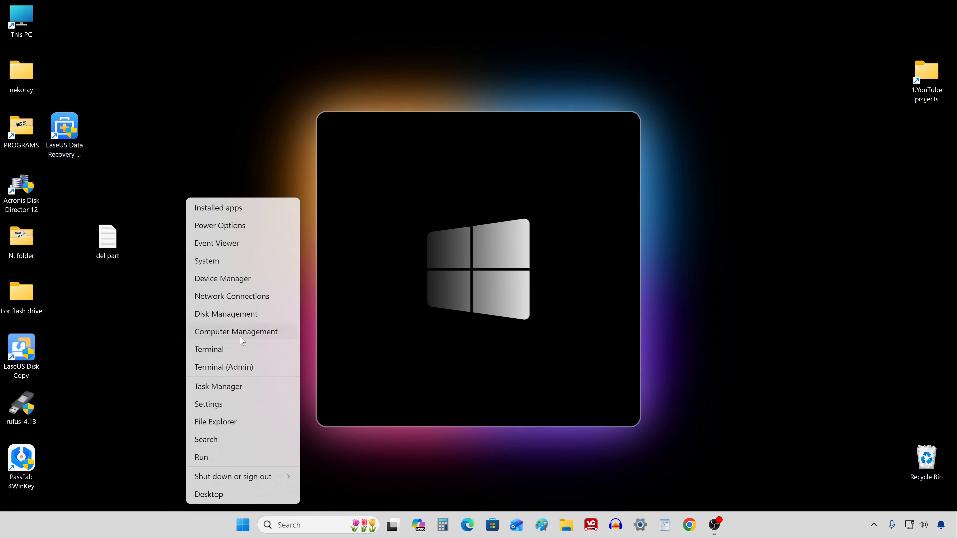
left_click(280, 316)
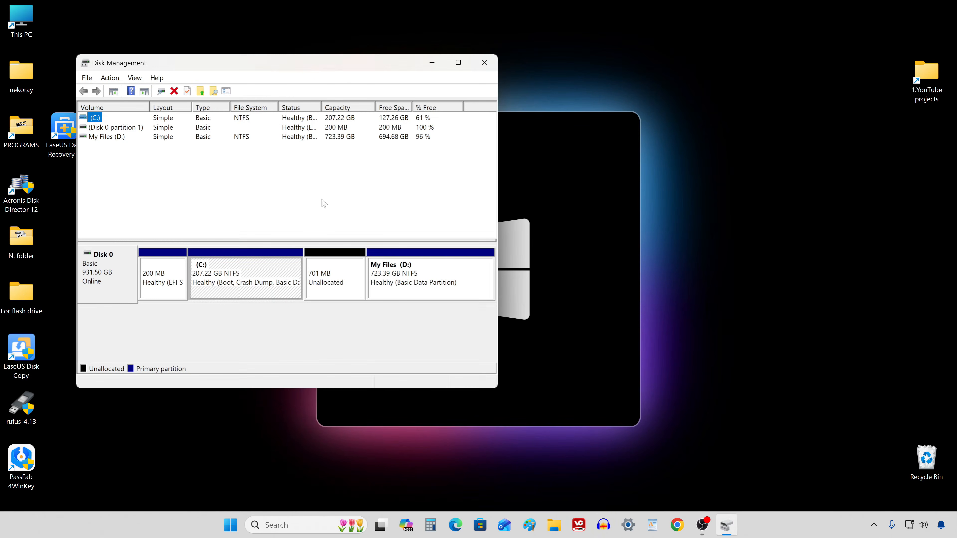
left_click_drag(341, 69, 526, 36)
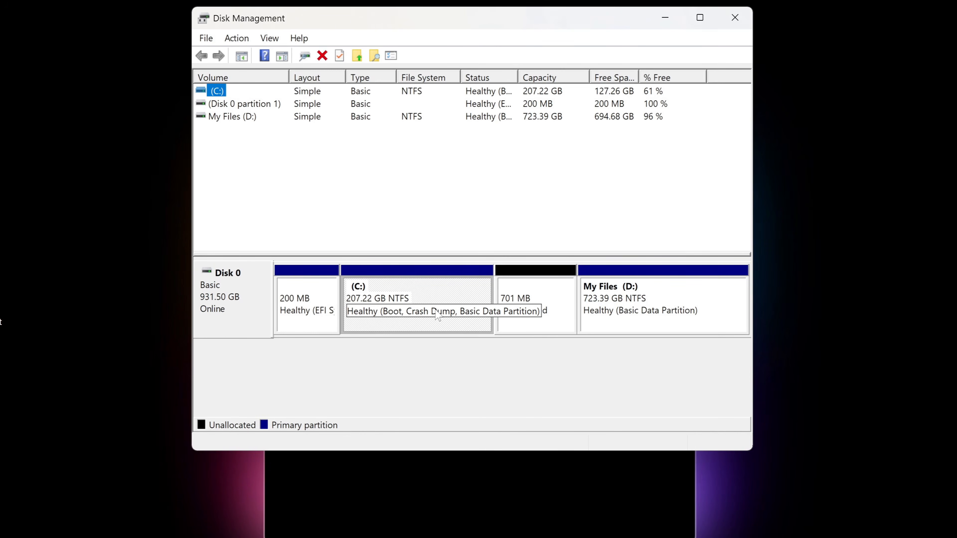
left_click(437, 330)
right_click(436, 330)
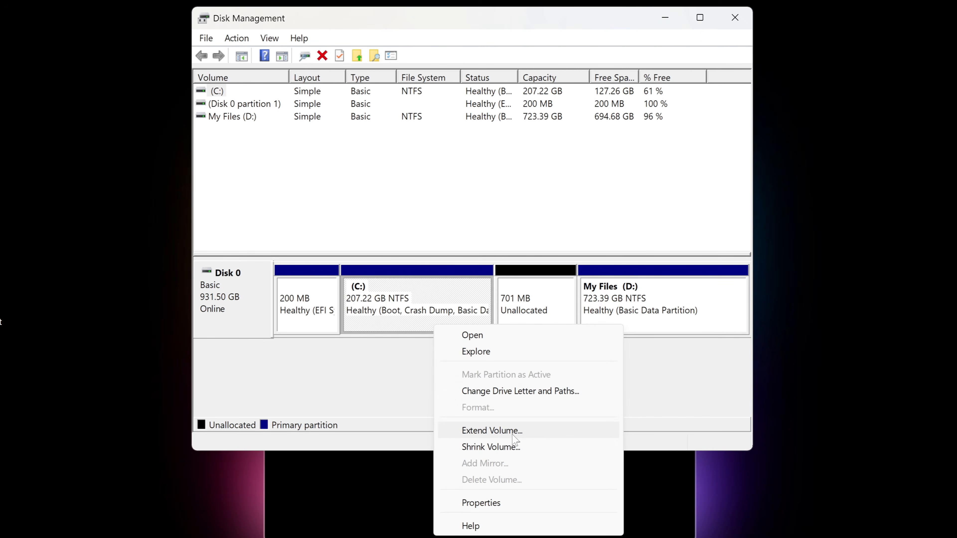
left_click(540, 432)
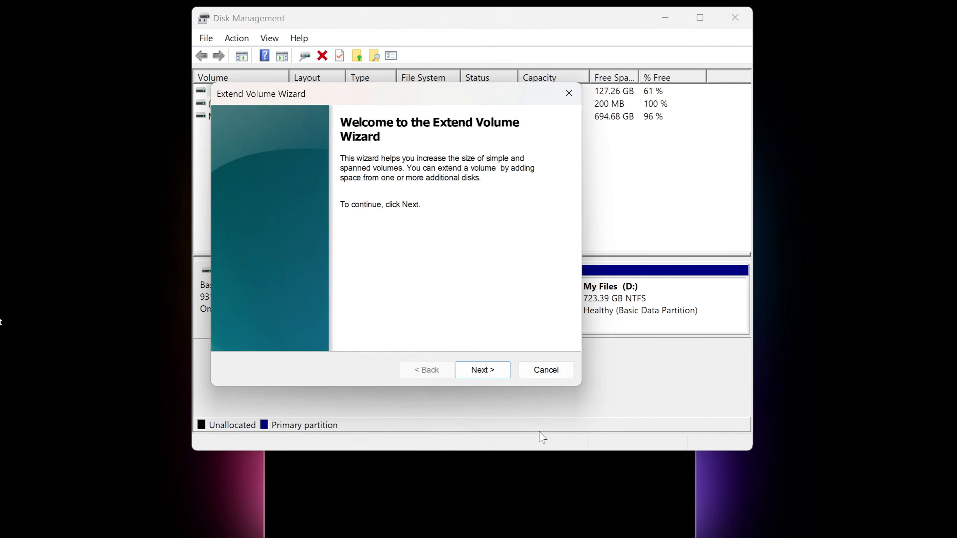
left_click(503, 377)
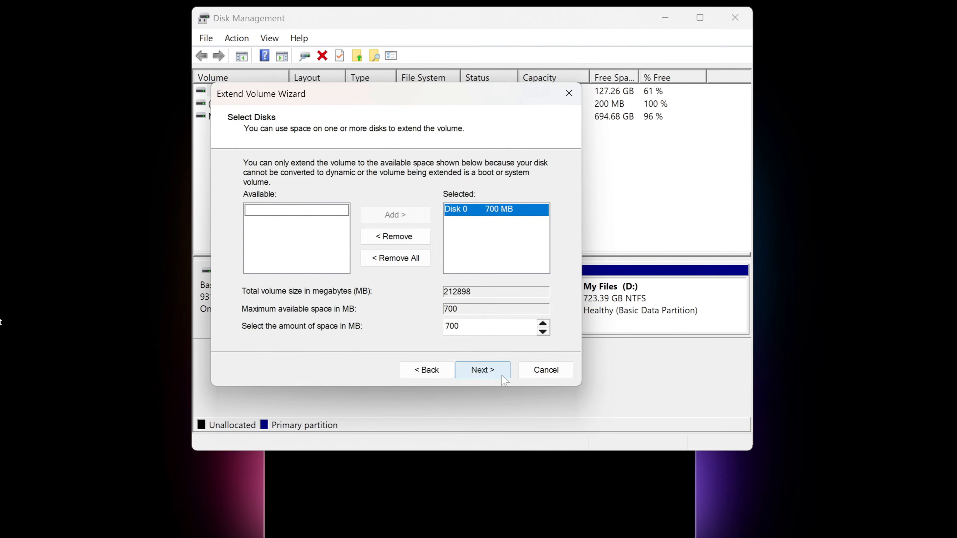
left_click(502, 376)
left_click(503, 376)
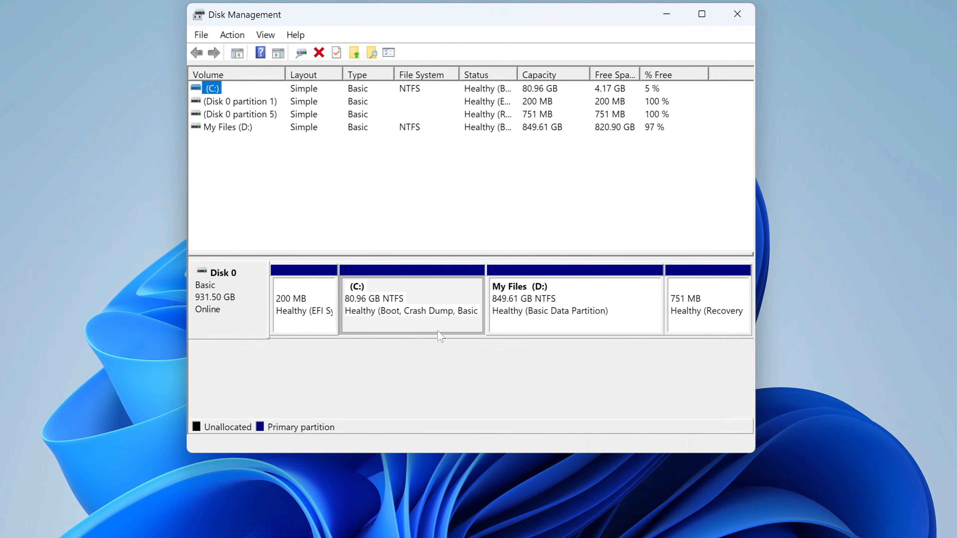
Check whether Extend Volume is available for drive C, and shrink the My Files (D:) volume by 740000 MB
right_click(455, 292)
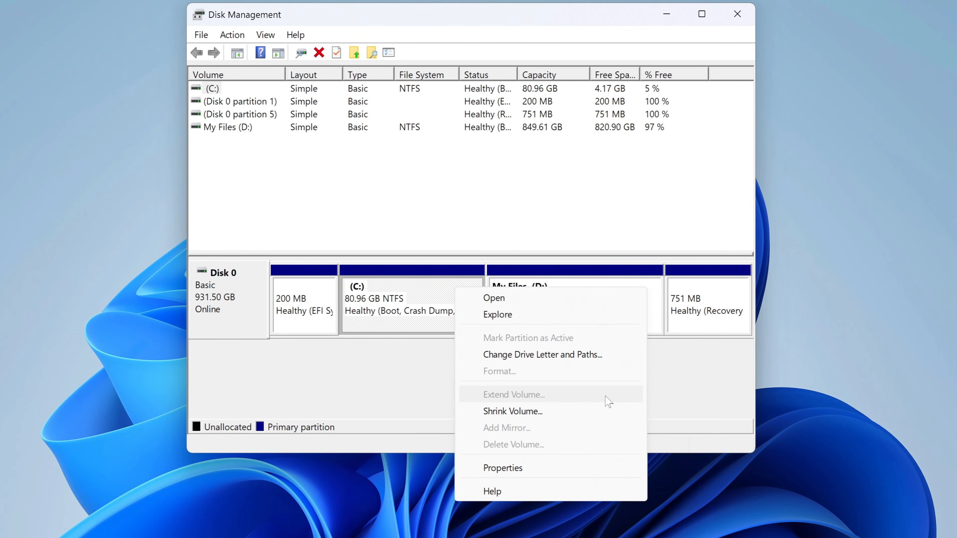
left_click(453, 379)
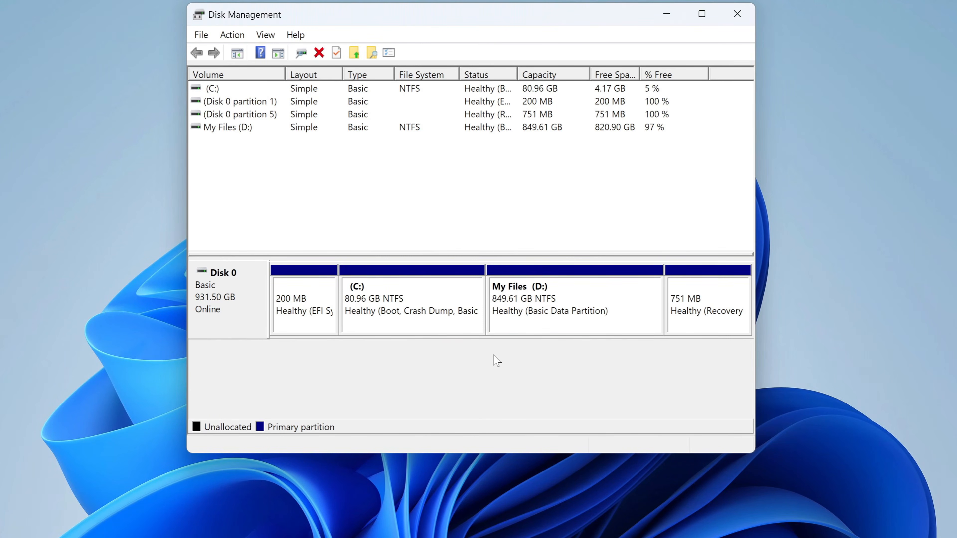
right_click(627, 315)
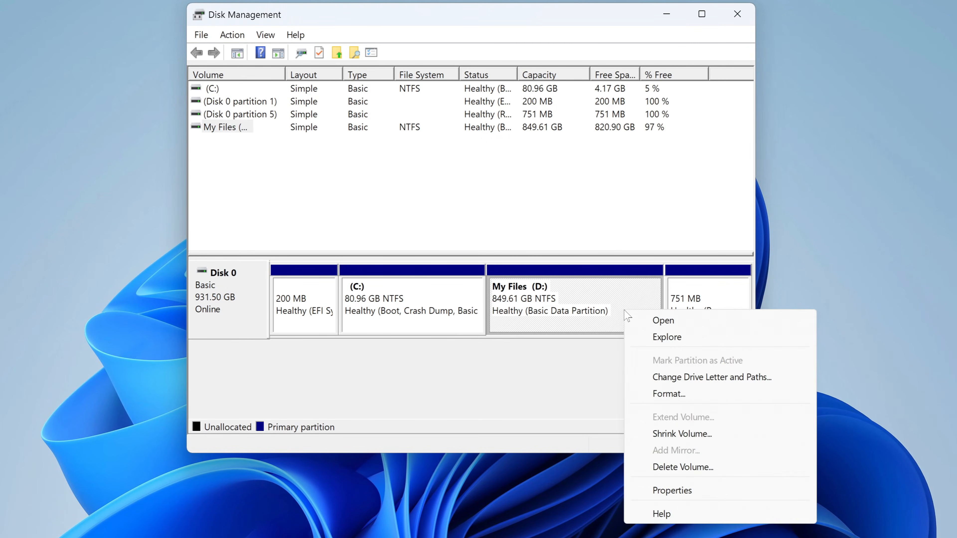
left_click(719, 438)
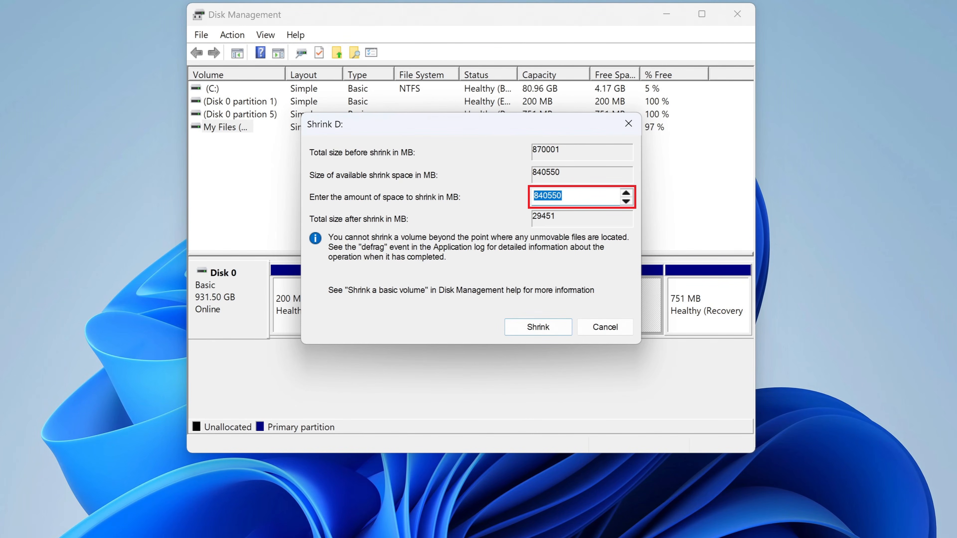
key("BackSpace")
key("BackSpace")
key("BackSpace")
key("BackSpace")
key("BackSpace")
key("BackSpace")
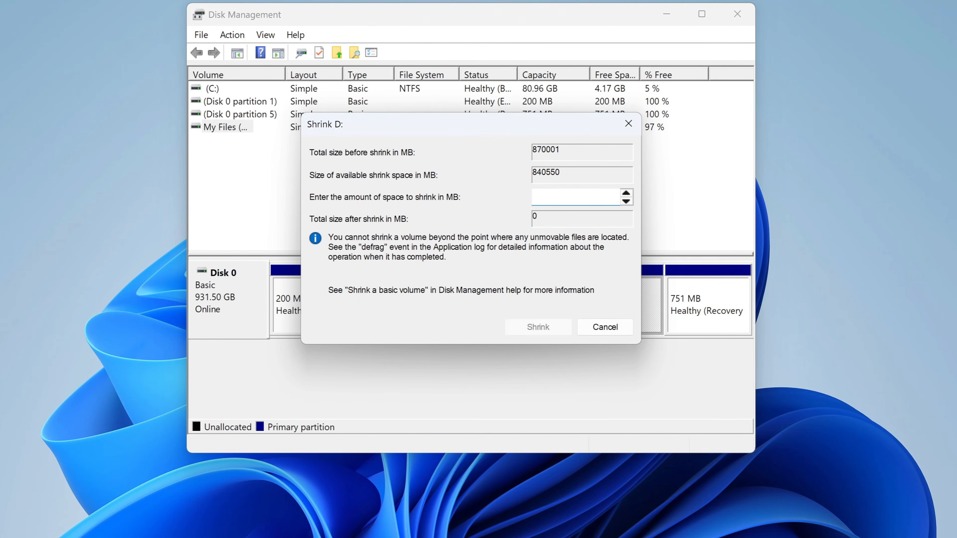
type("740000")
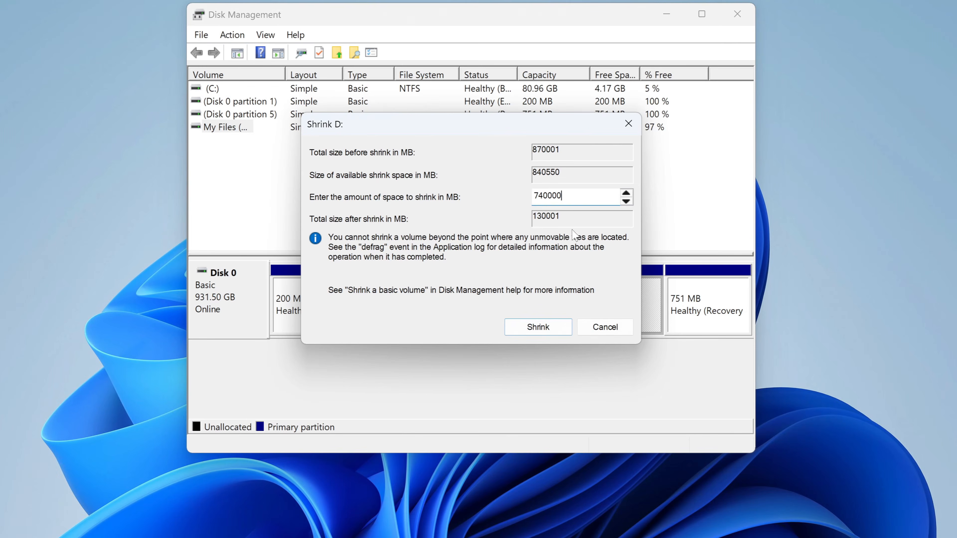
left_click(545, 339)
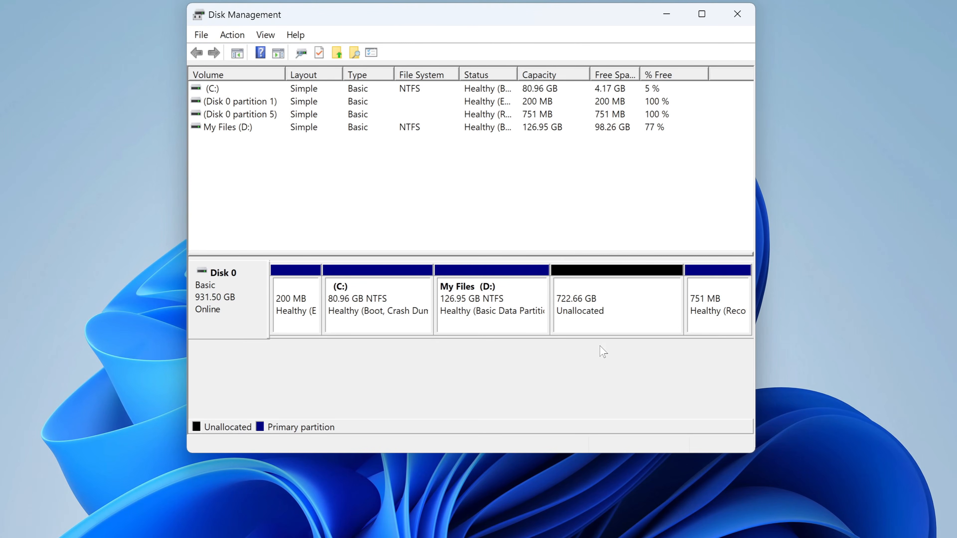
Create a quick-formatted 740000 MB NTFS simple volume labelled New Volume in the unallocated space, and close Disk Management
right_click(619, 306)
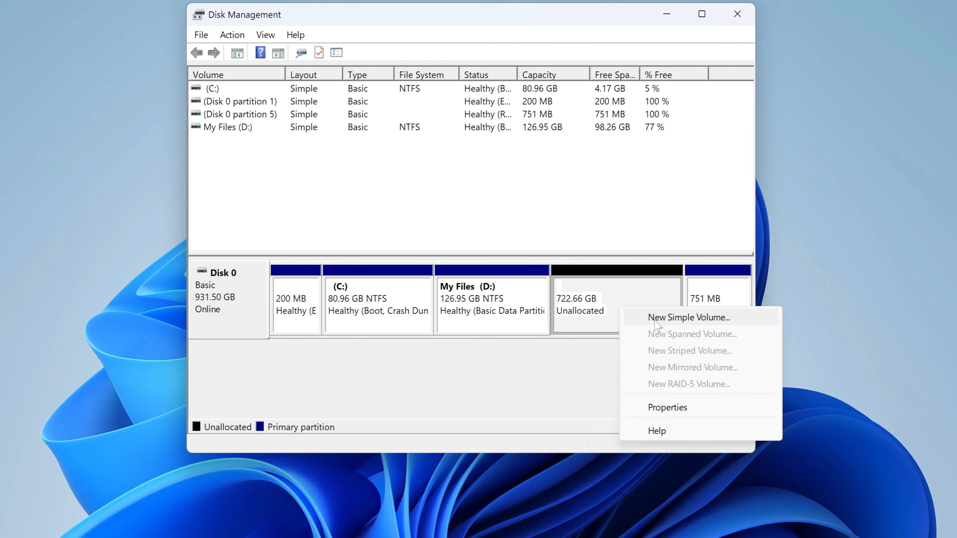
left_click(734, 321)
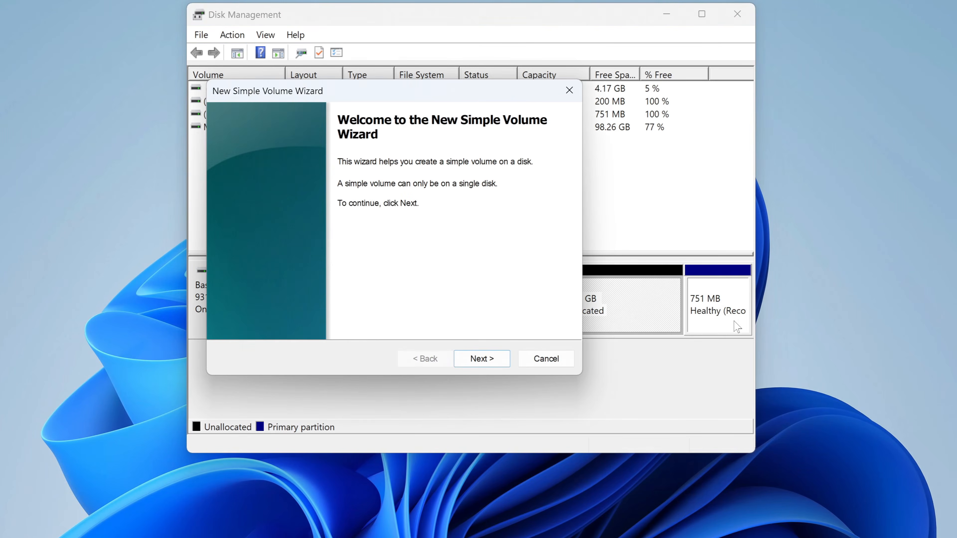
left_click(484, 362)
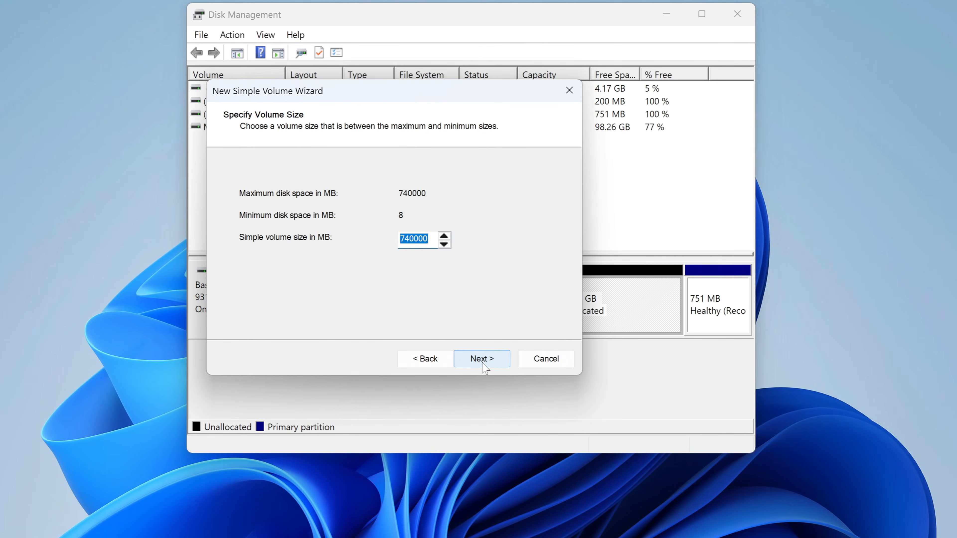
left_click(483, 362)
left_click(484, 360)
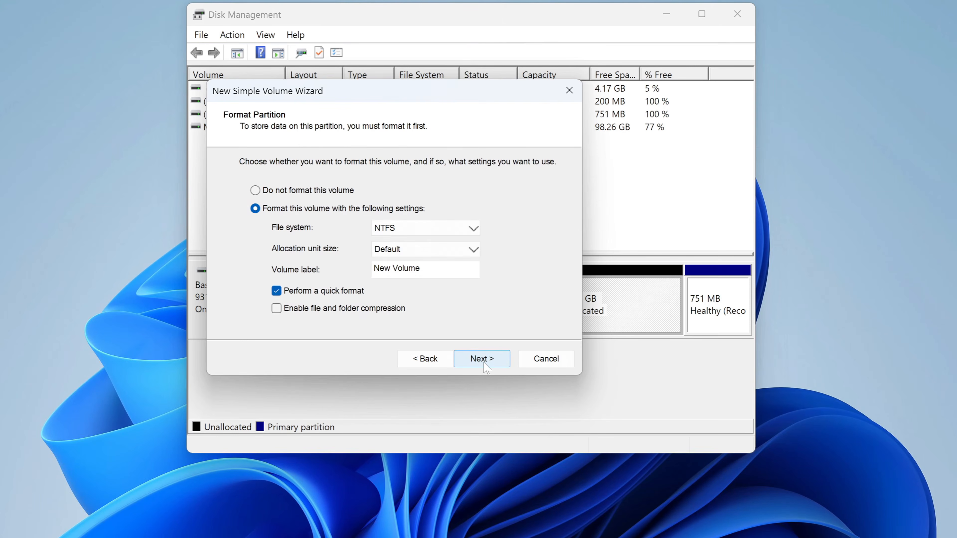
left_click(484, 360)
left_click(484, 362)
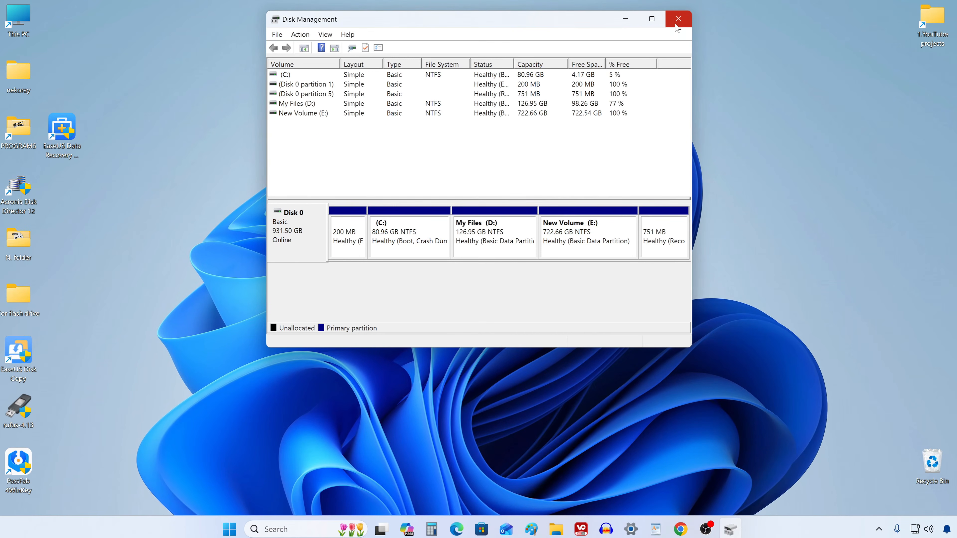
left_click(677, 23)
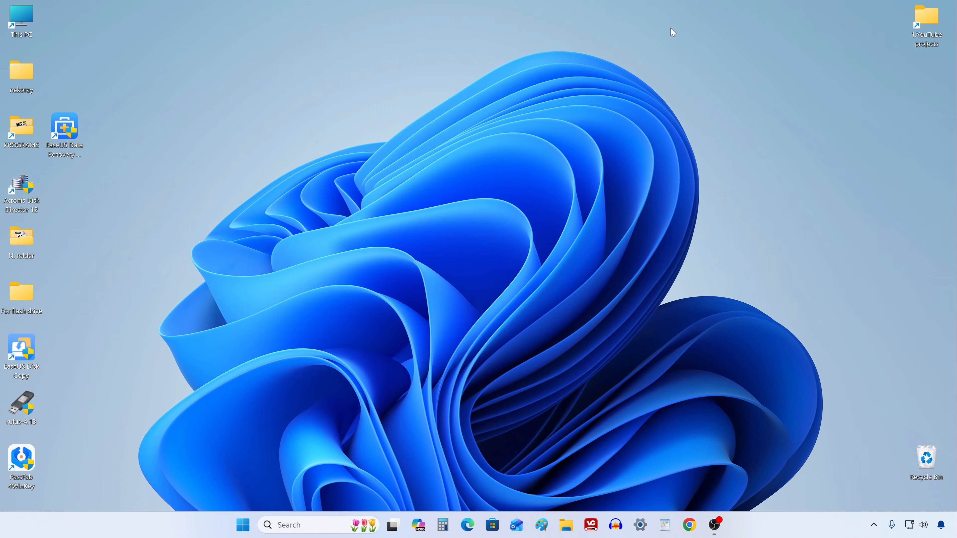
Open My Files (D:) and New Volume (E:) in two separate File Explorer windows and arrange them side by side
left_click(566, 525)
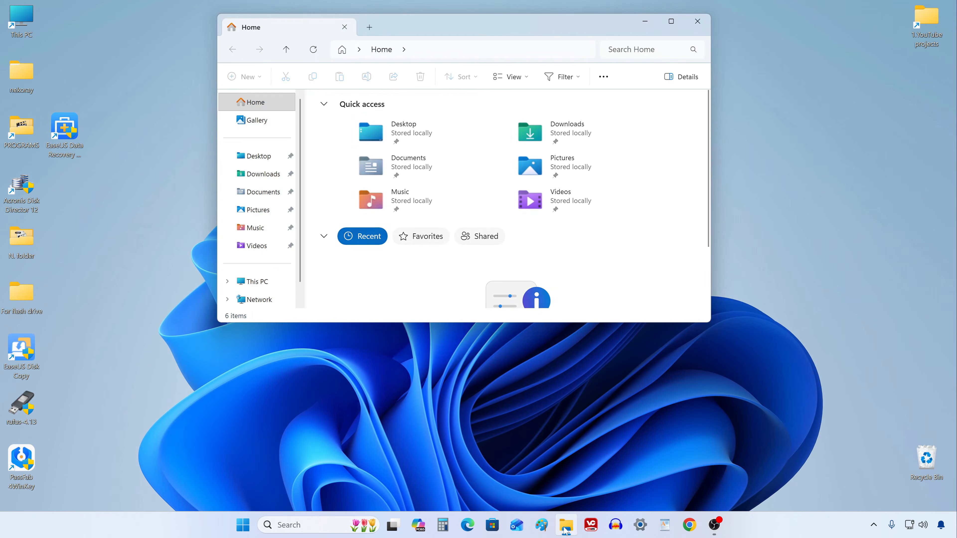
left_click(282, 283)
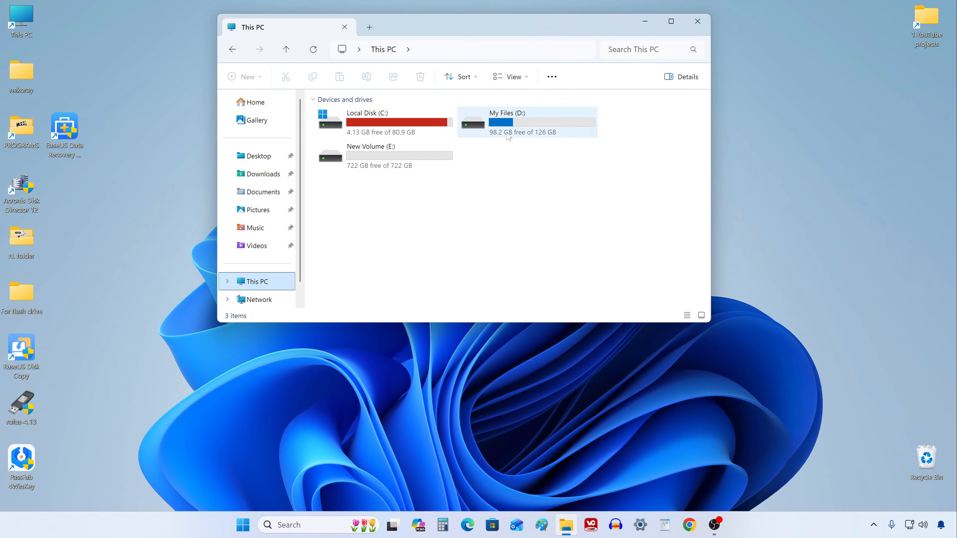
right_click(510, 127)
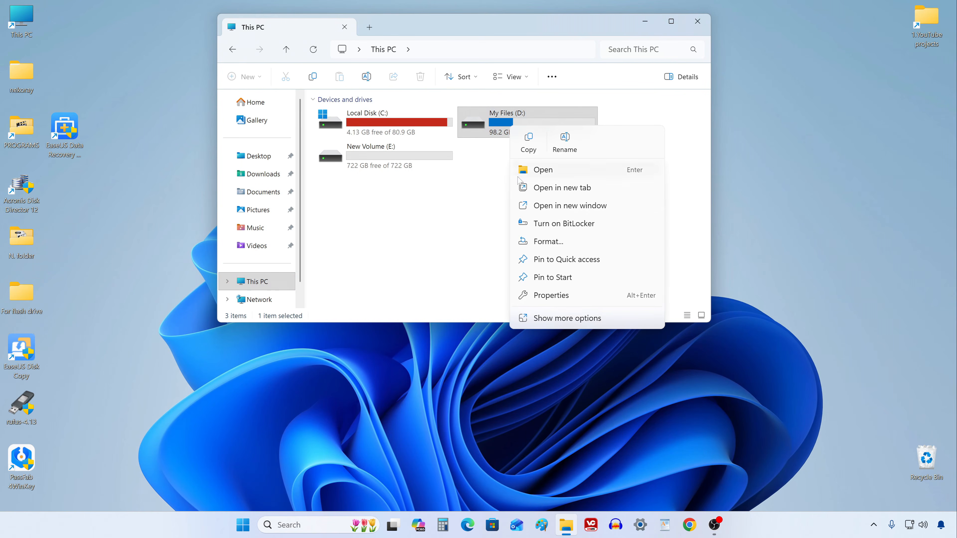
left_click(627, 209)
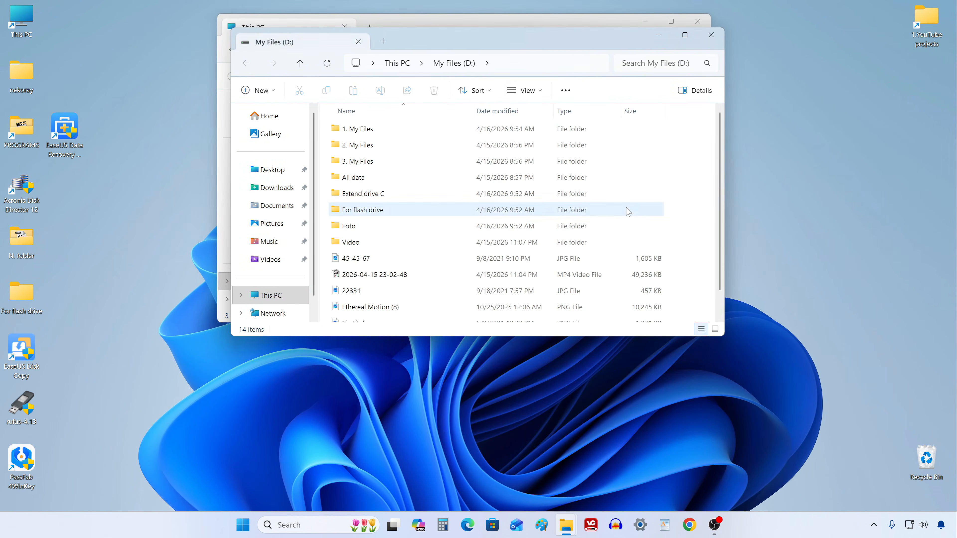
left_click_drag(411, 41, 755, 42)
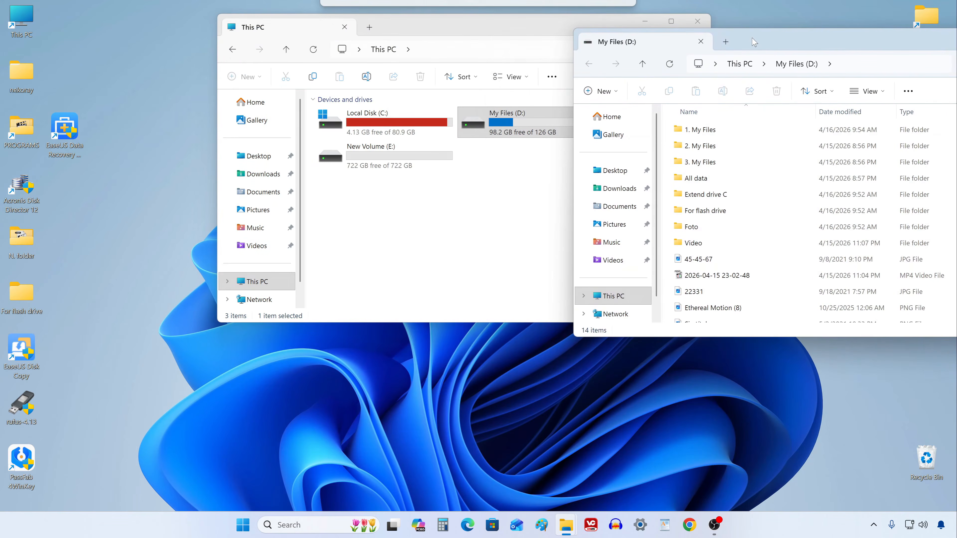
double_click(417, 162)
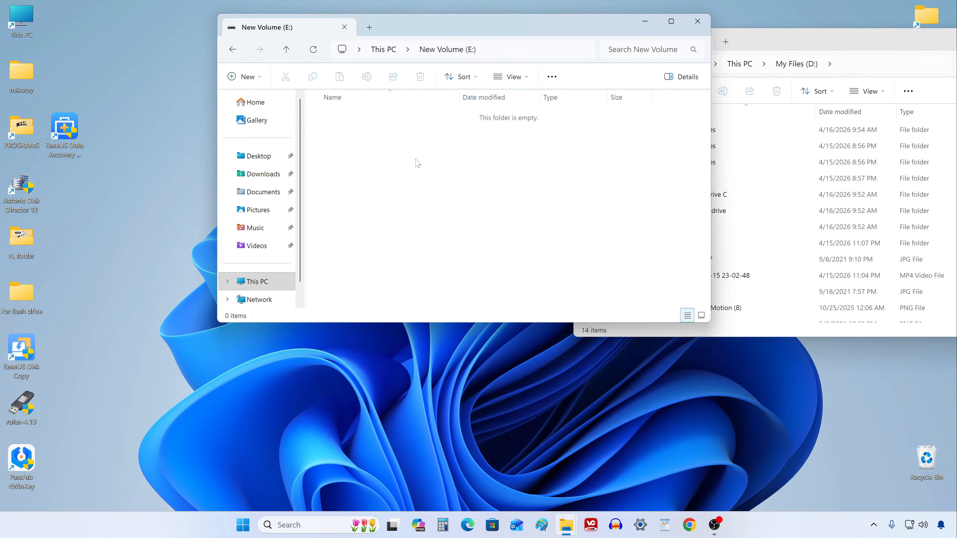
left_click_drag(589, 30, 446, 46)
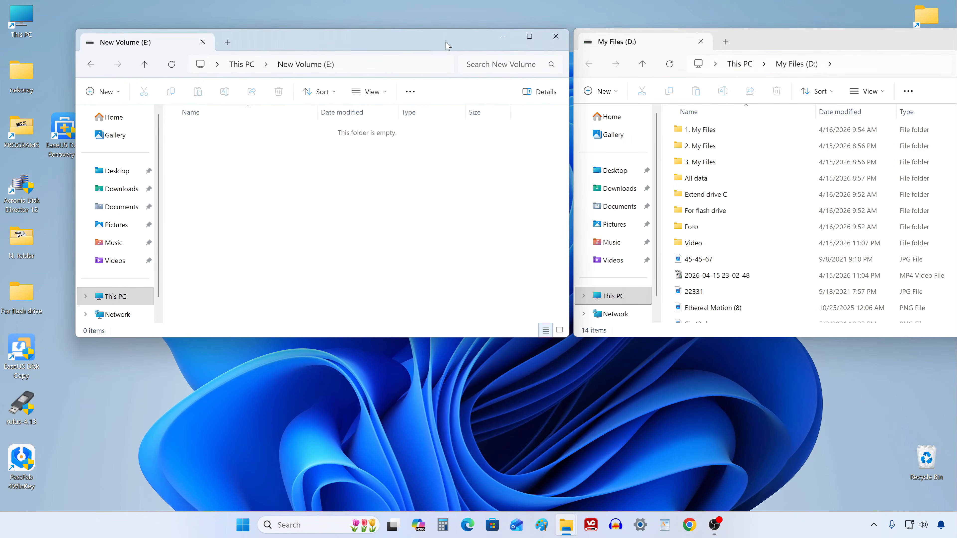
Copy all files and folders from My Files (D:) to New Volume (E:), and close both File Explorer windows
left_click_drag(668, 123, 679, 322)
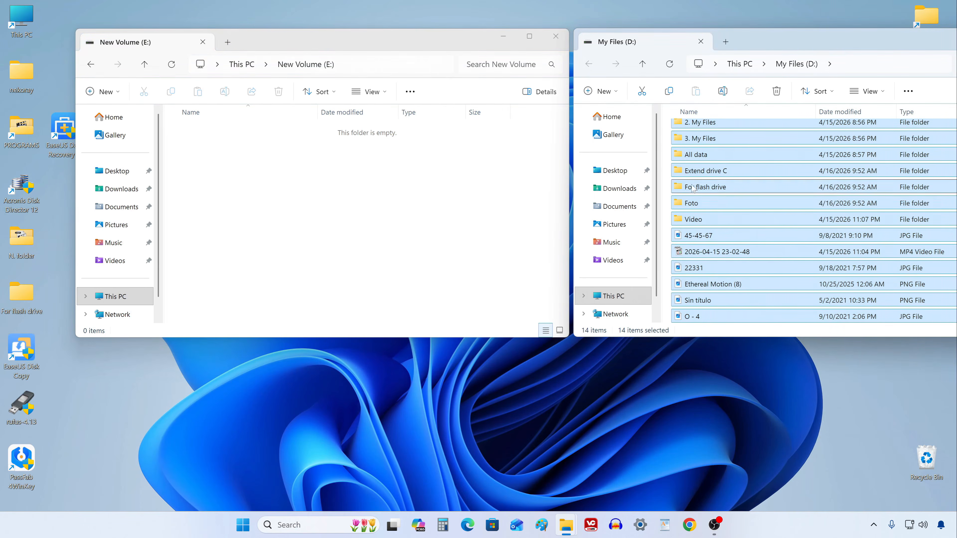
left_click_drag(682, 158, 296, 199)
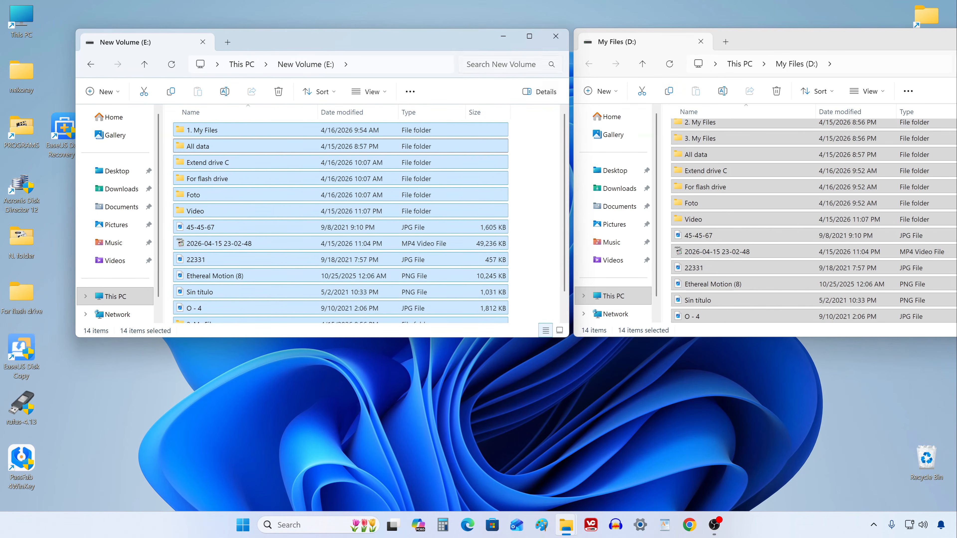
left_click(555, 36)
left_click_drag(809, 40, 494, 51)
left_click(739, 47)
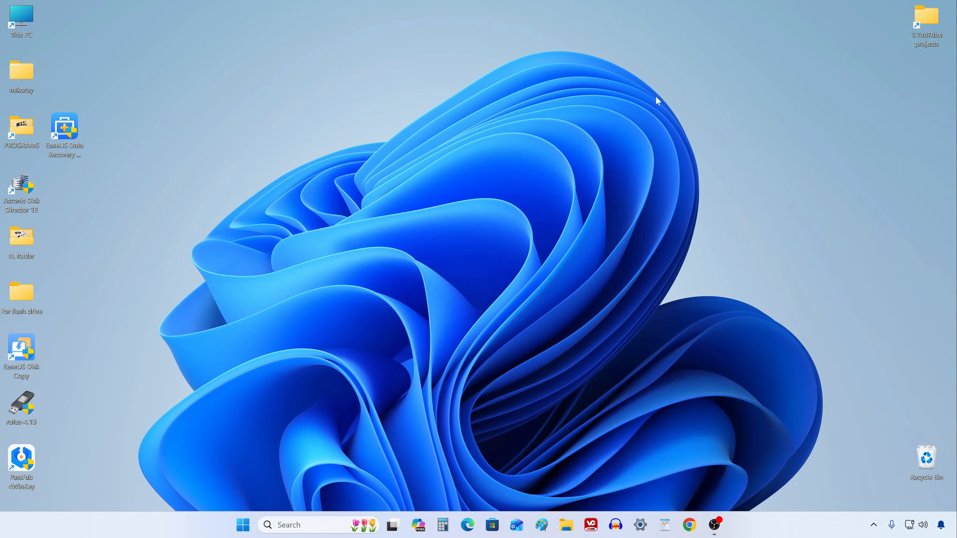
Open Disk Management and bring up the available actions for the My Files (D:) volume on Disk 0
right_click(246, 526)
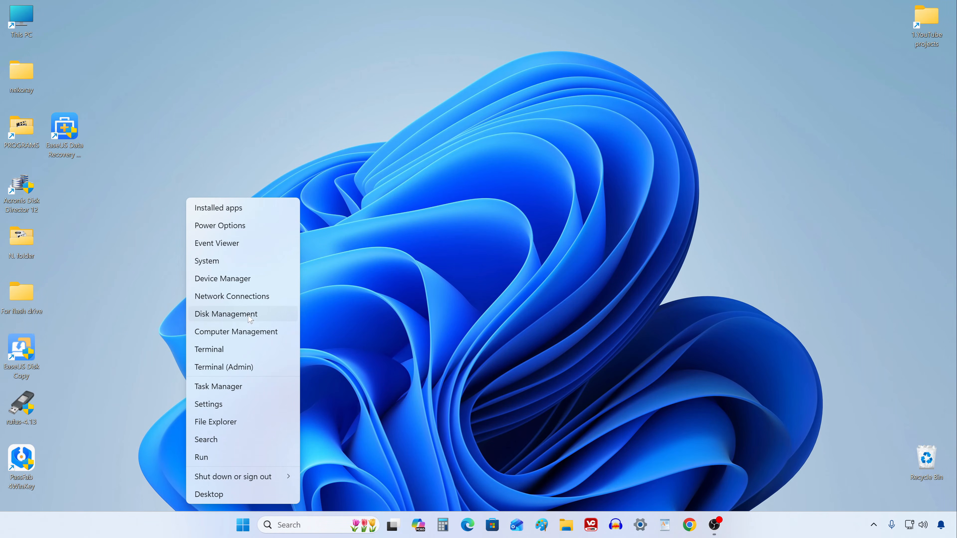
left_click(226, 314)
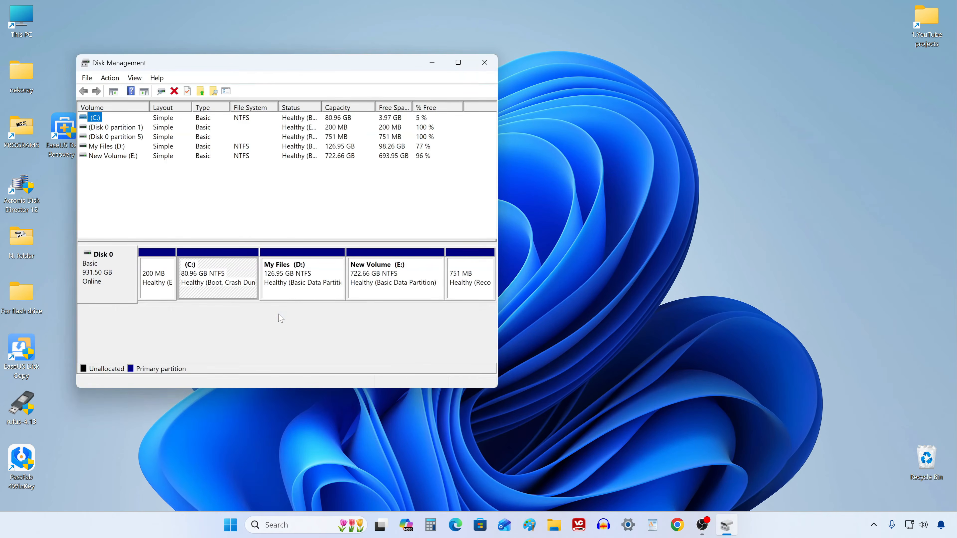
mouse_move(290, 68)
left_mouse_down()
mouse_move(456, 49)
mouse_move(479, 30)
left_mouse_up()
left_click(493, 258)
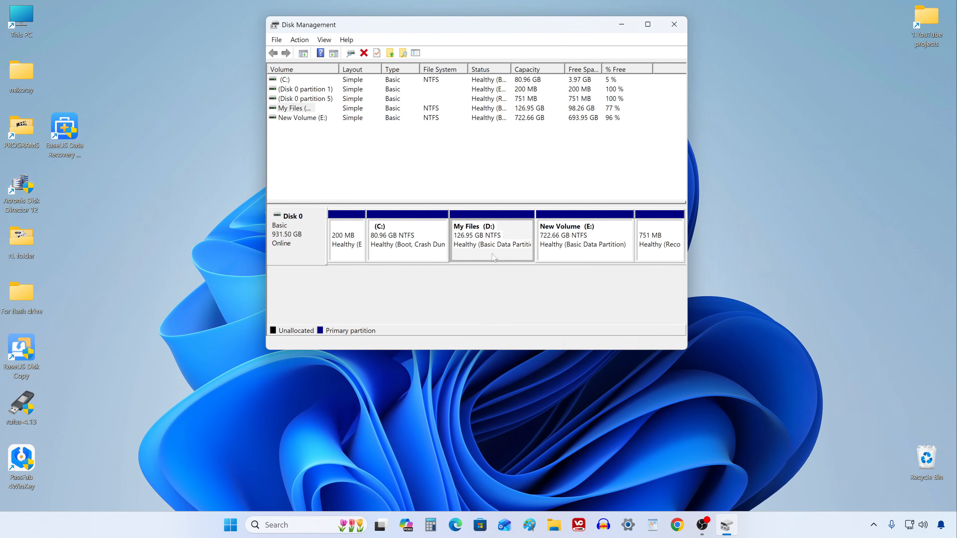
right_click(494, 258)
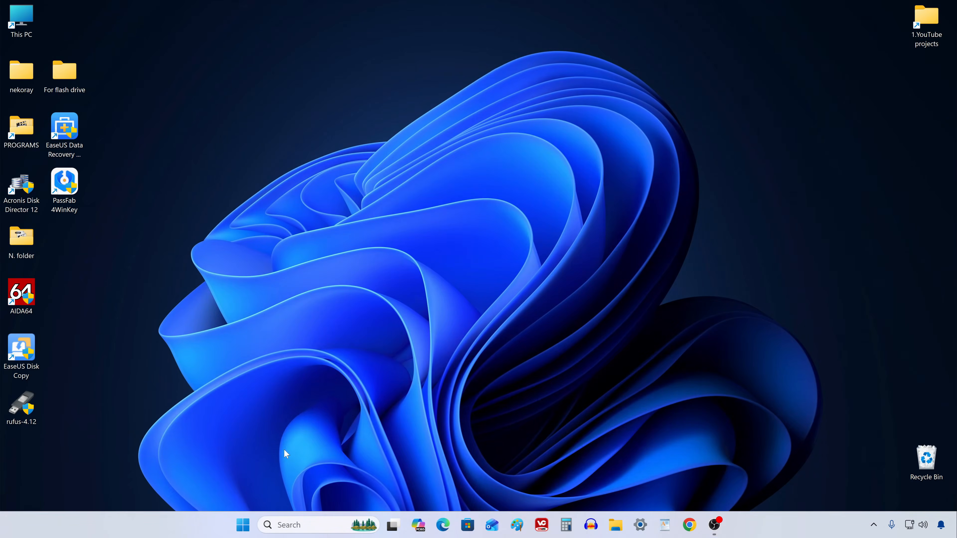
Open Advanced system settings from the system's About page in Windows Settings
left_click(243, 526)
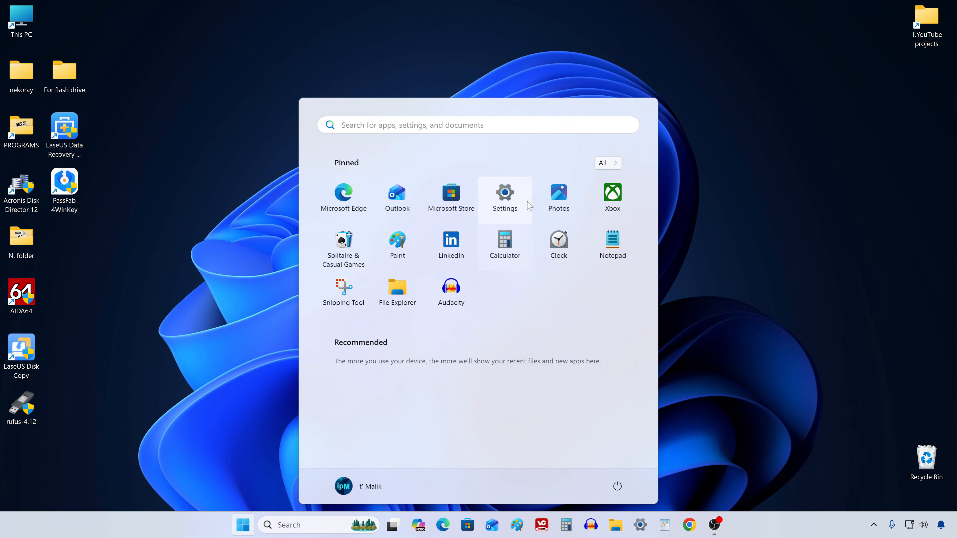
left_click(511, 192)
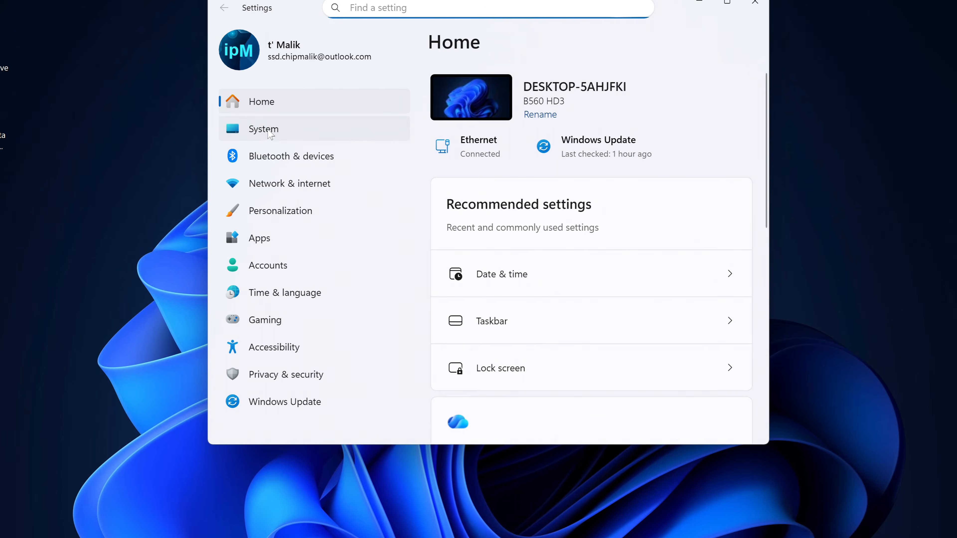
left_click(270, 134)
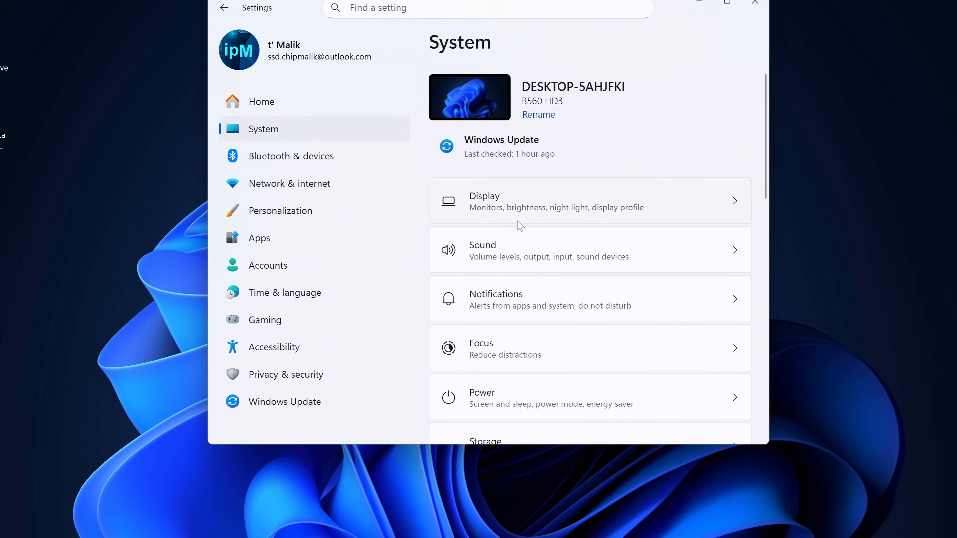
scroll(519, 227, "down", 10)
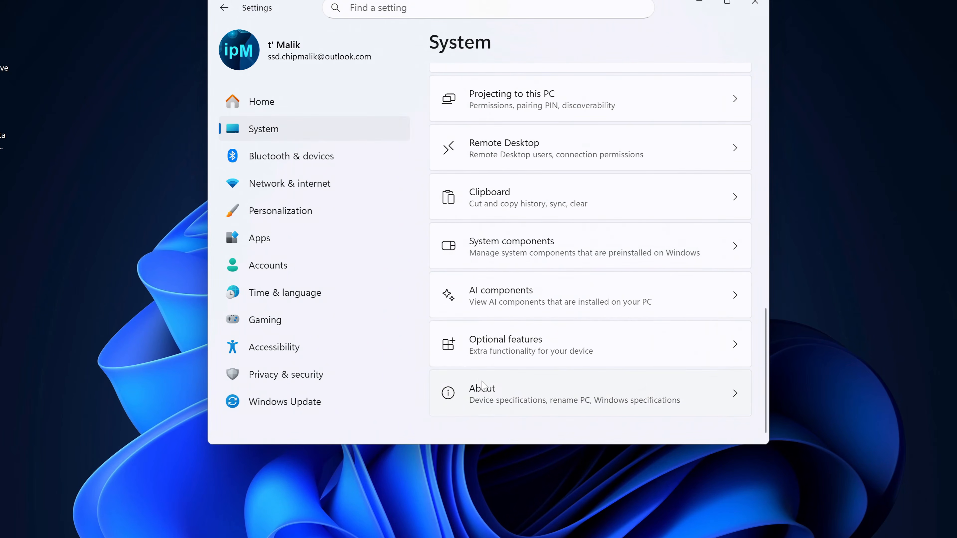
left_click(533, 395)
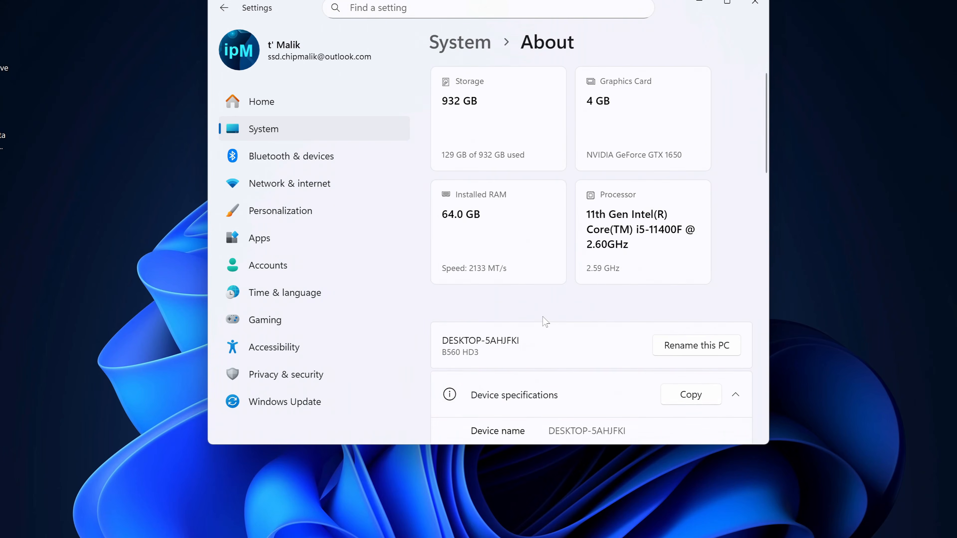
scroll(543, 323, "down", 10)
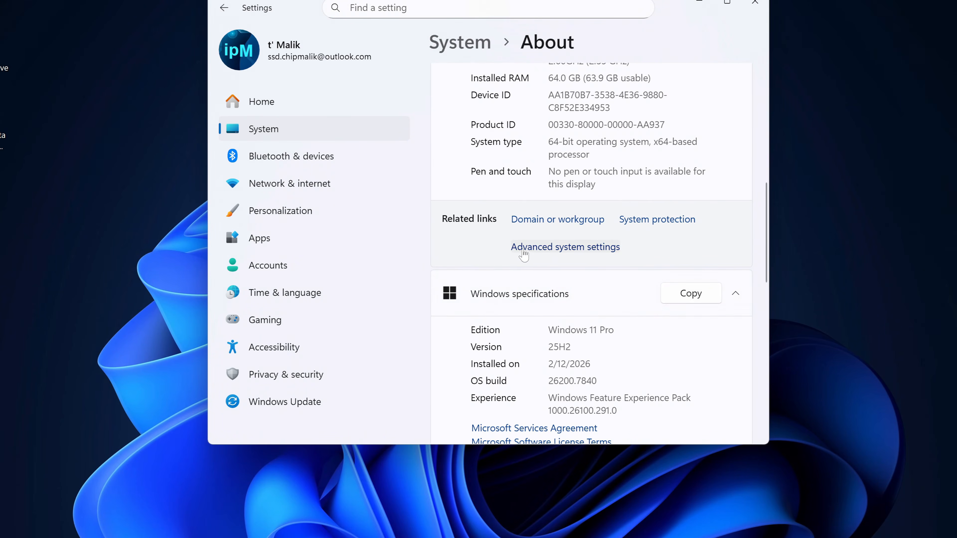
left_click(560, 255)
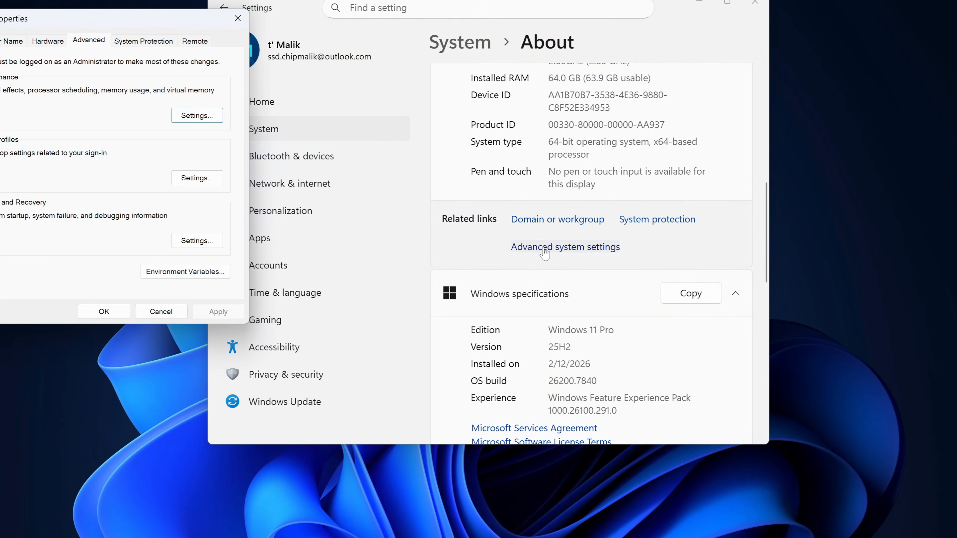
Open the Virtual Memory settings from the advanced performance options in System Properties
left_click_drag(128, 23, 488, 34)
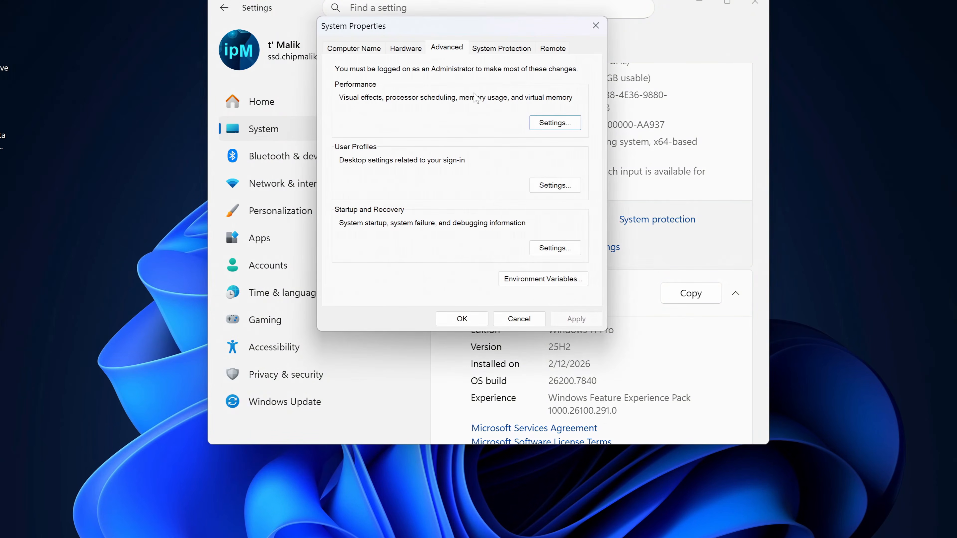
left_click(536, 130)
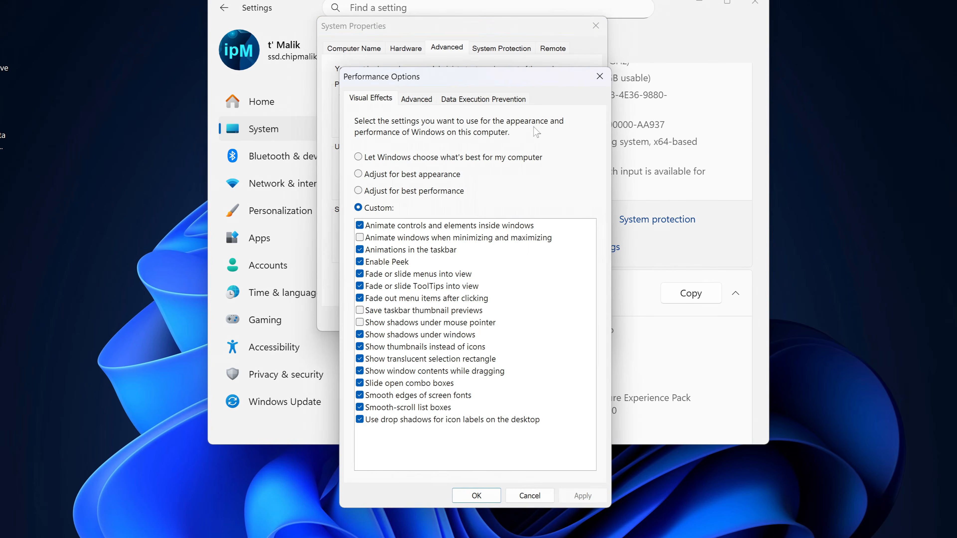
left_click(419, 106)
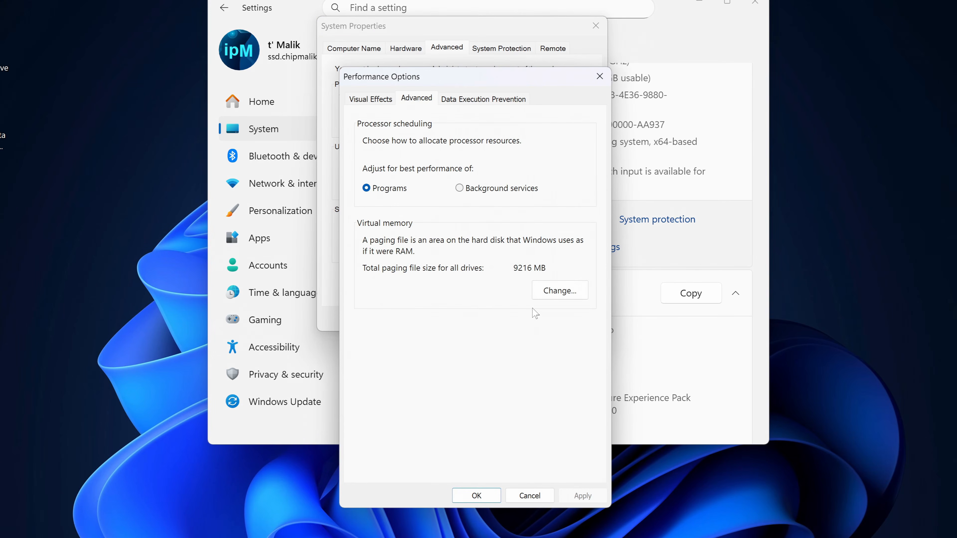
left_click(553, 288)
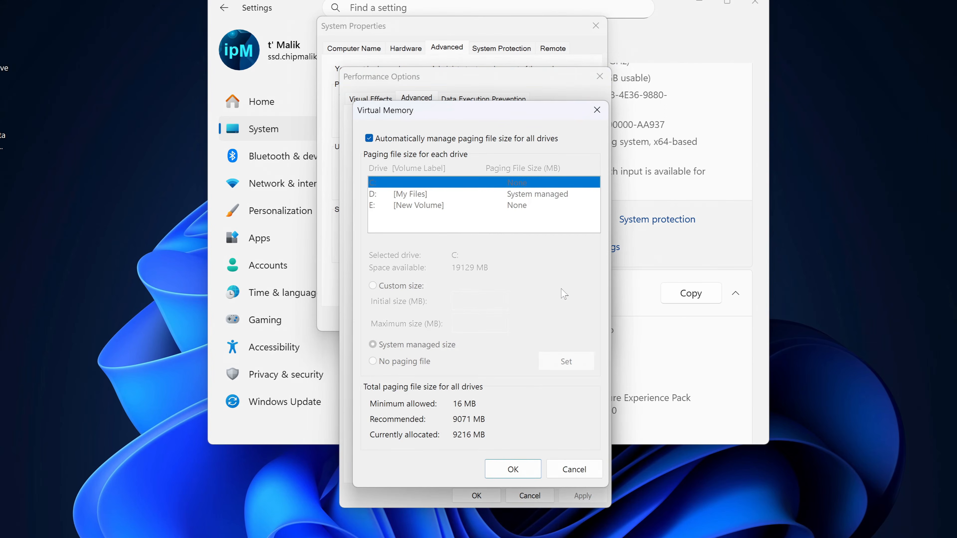
Disable automatic paging file management for all drives and set drive D: to No paging file
left_click(370, 139)
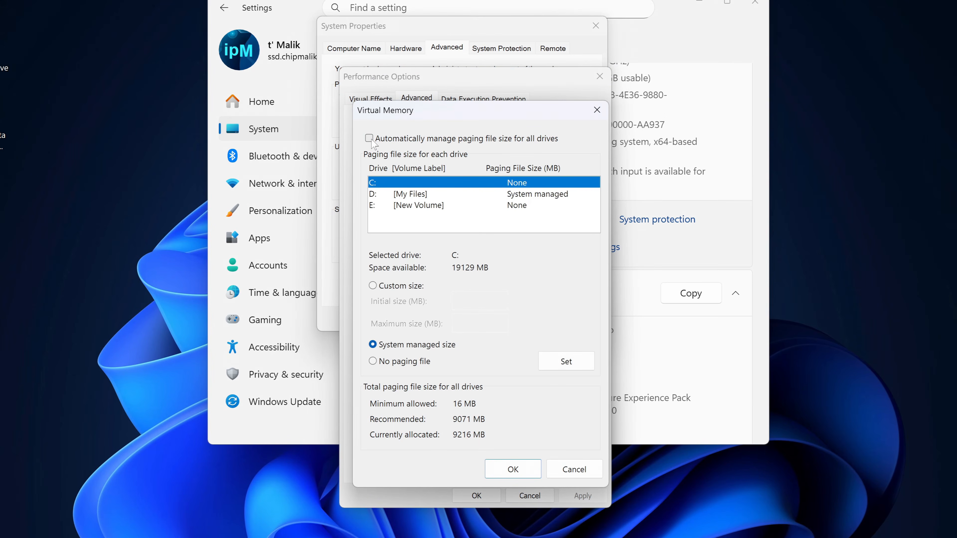
left_click(397, 197)
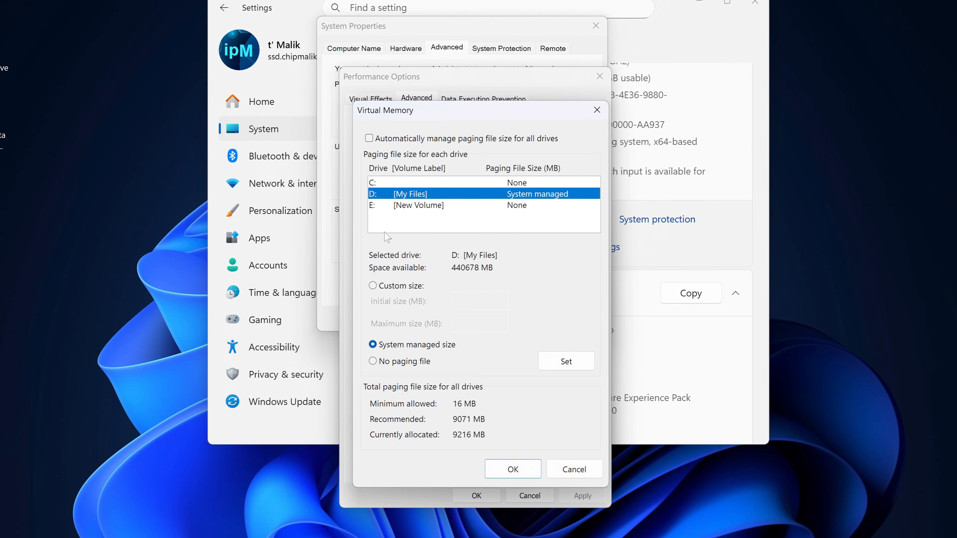
left_click(373, 362)
left_click(564, 371)
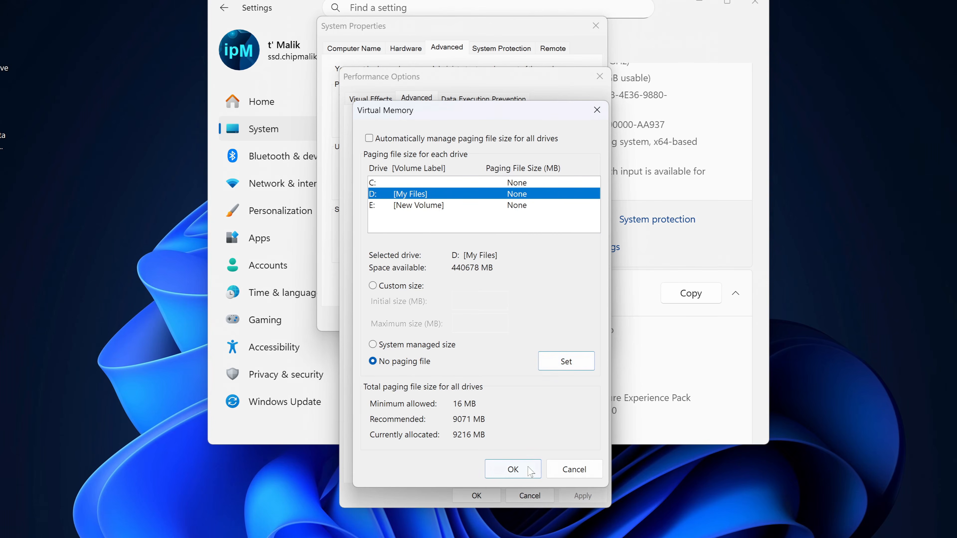
left_click(510, 475)
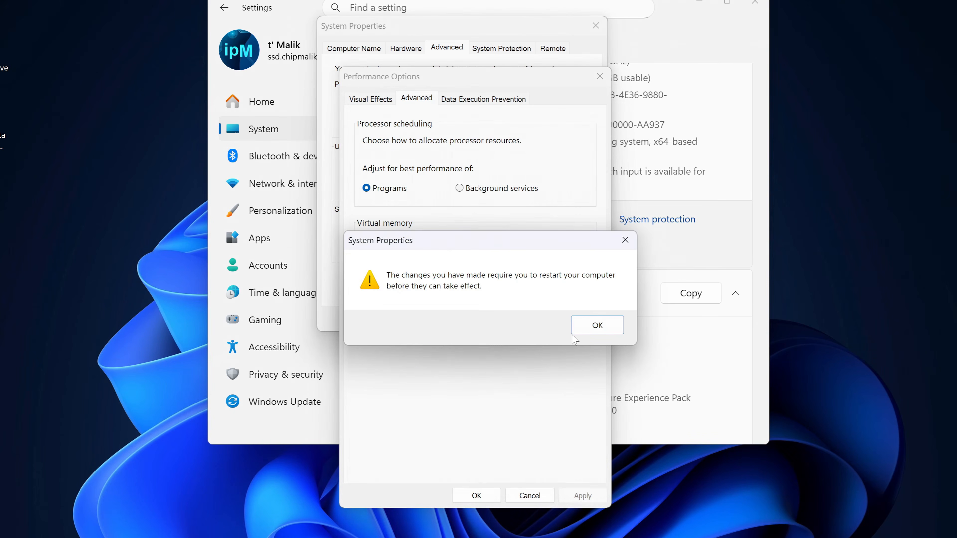
left_click(599, 332)
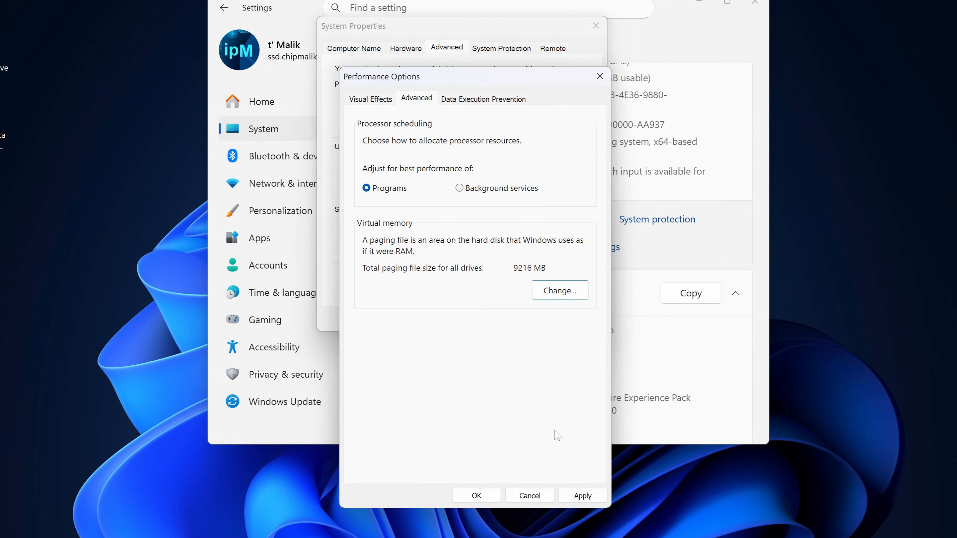
Apply the performance options, confirm System Properties, and restart the computer immediately
left_click(587, 502)
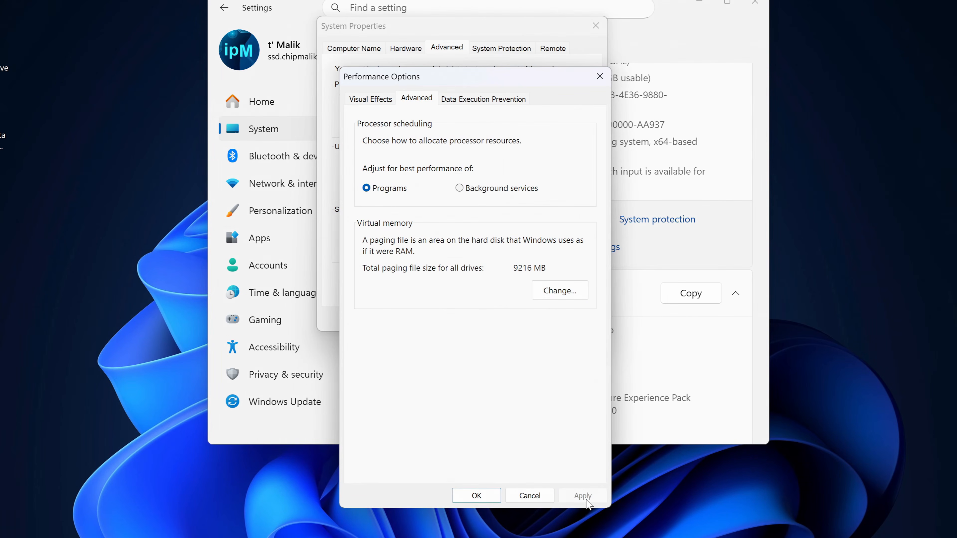
left_click(492, 499)
left_click(472, 321)
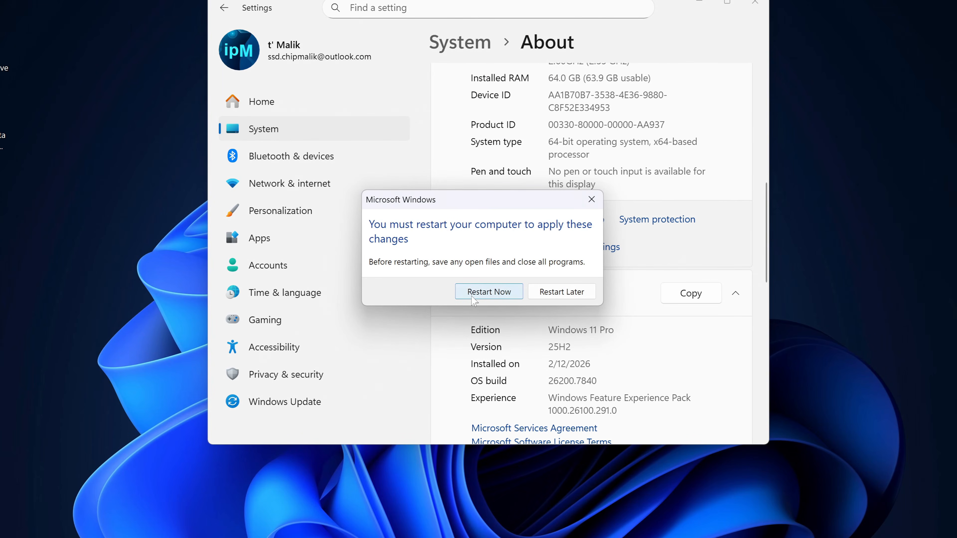
left_click(498, 297)
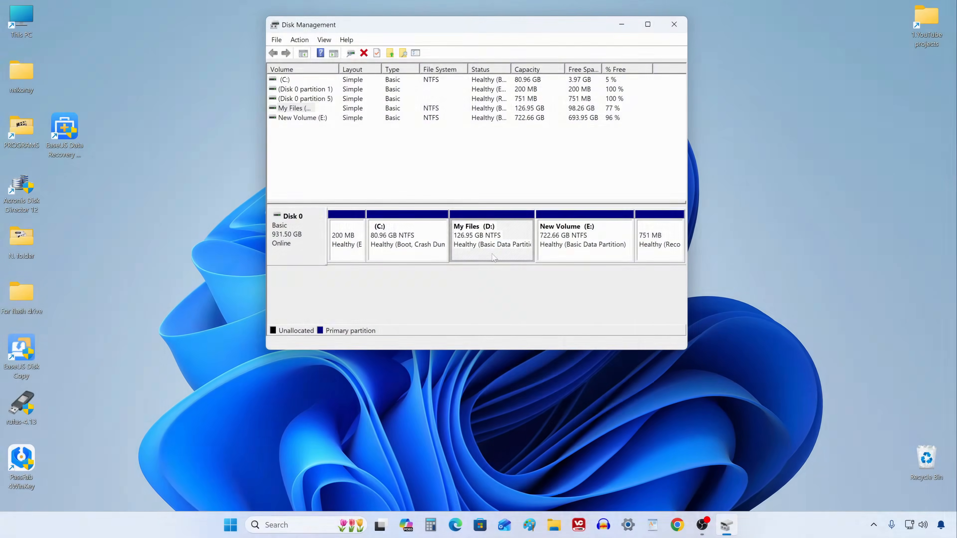
Delete the My Files (D:) volume on Disk 0 in Disk Management, accepting the erasure of its data
right_click(493, 258)
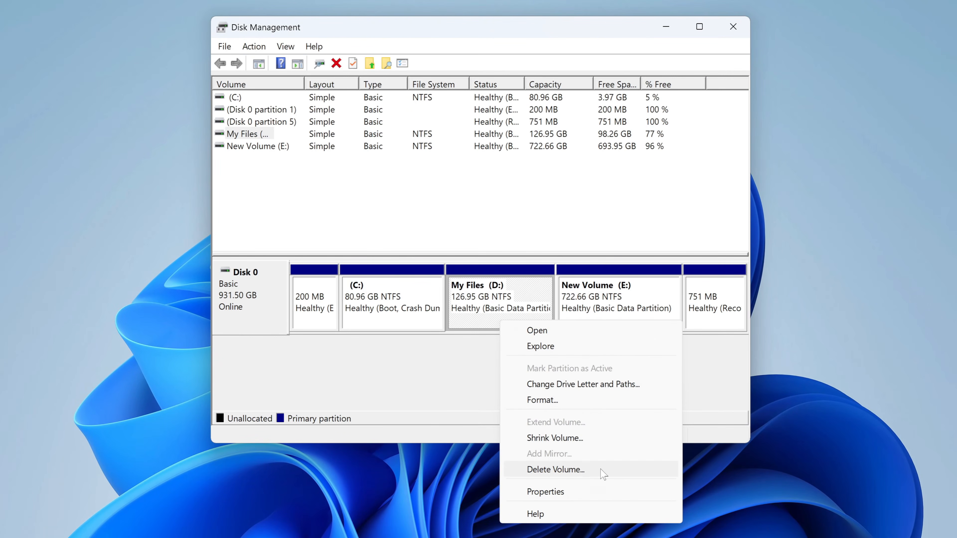
left_click(602, 472)
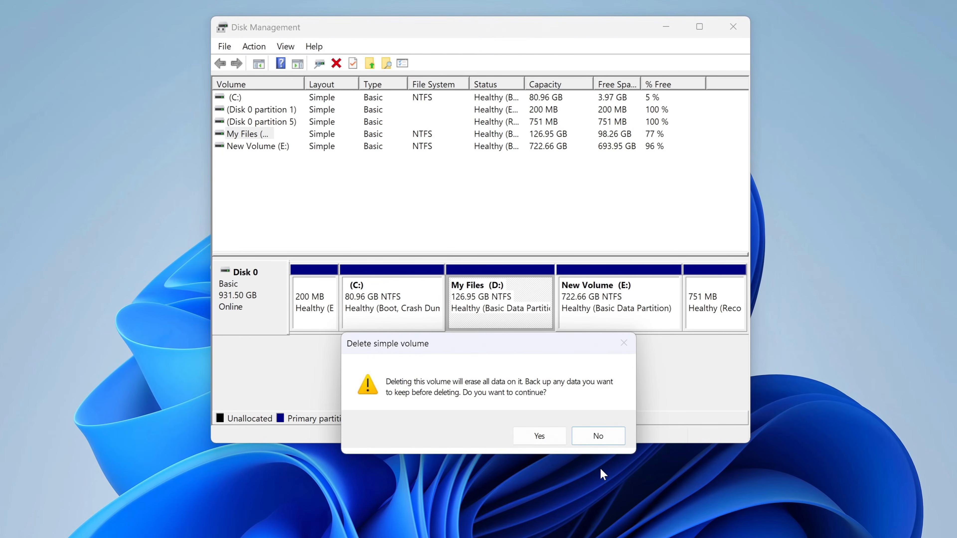
left_click(555, 442)
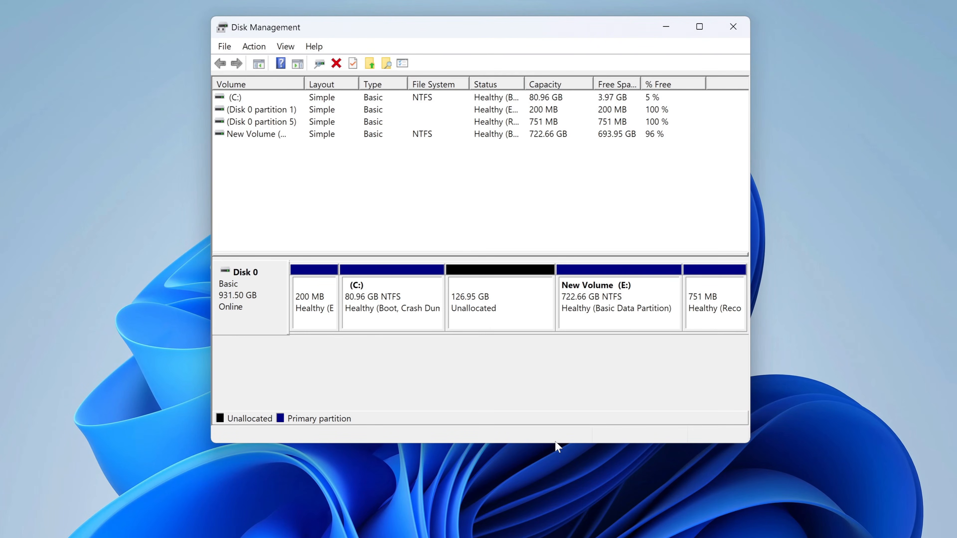
Extend the C: volume by 130000 MB using the unallocated space next to it on Disk 0
left_click(409, 328)
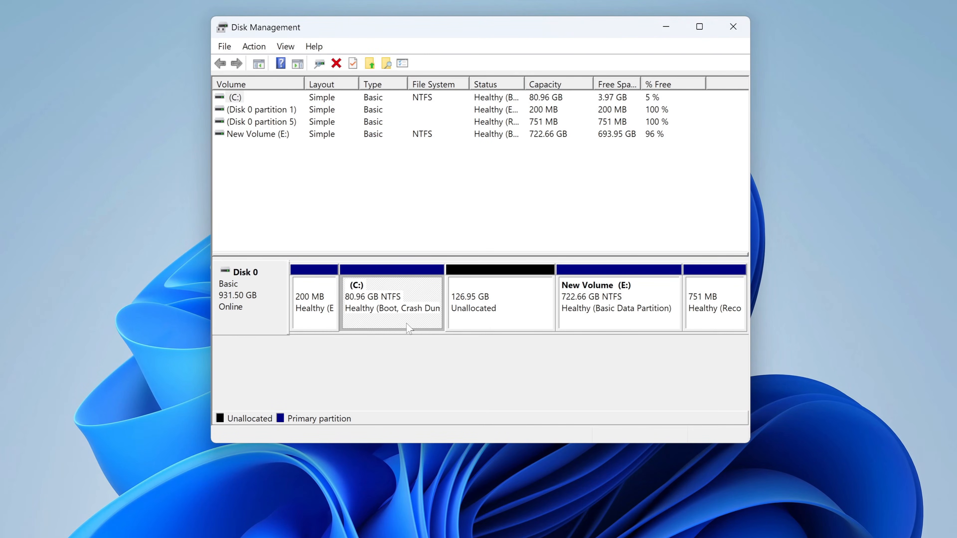
right_click(409, 327)
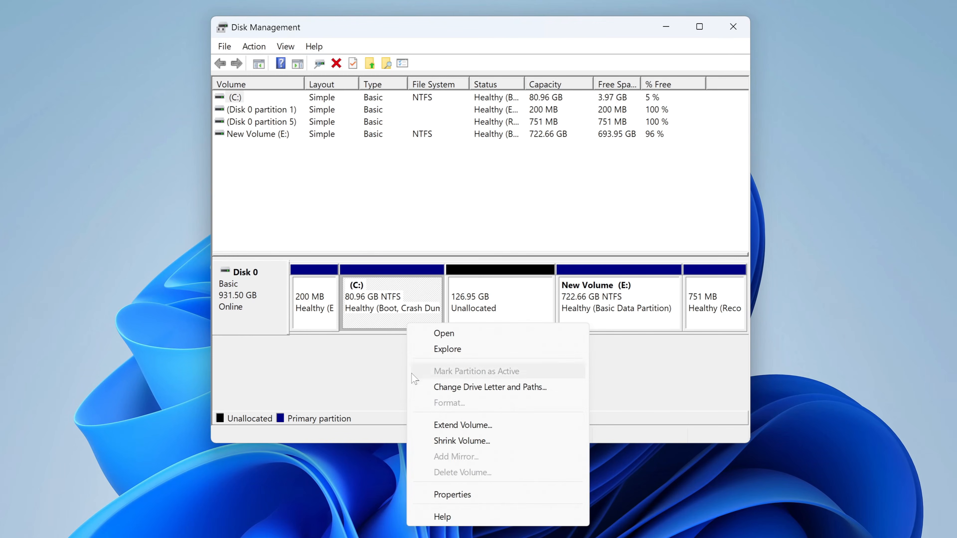
left_click(513, 433)
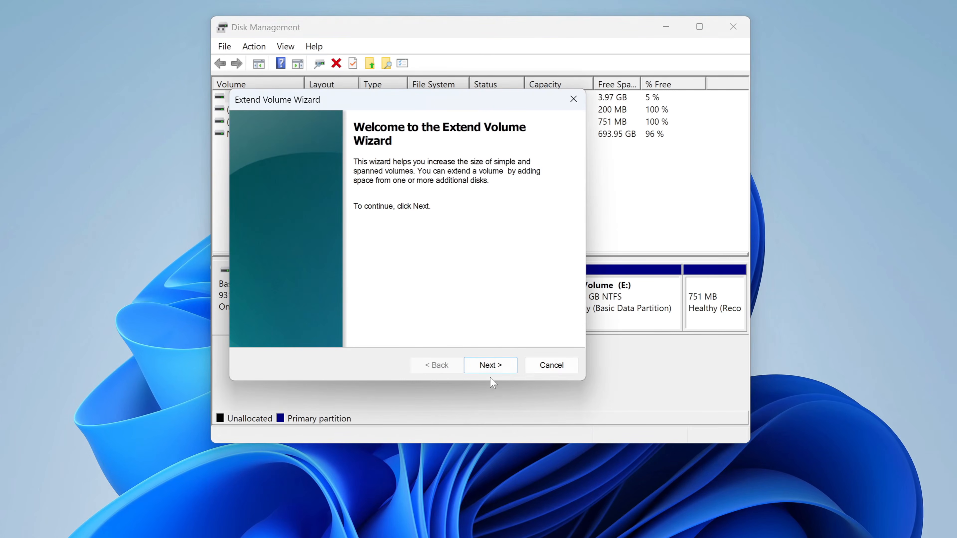
left_click(495, 368)
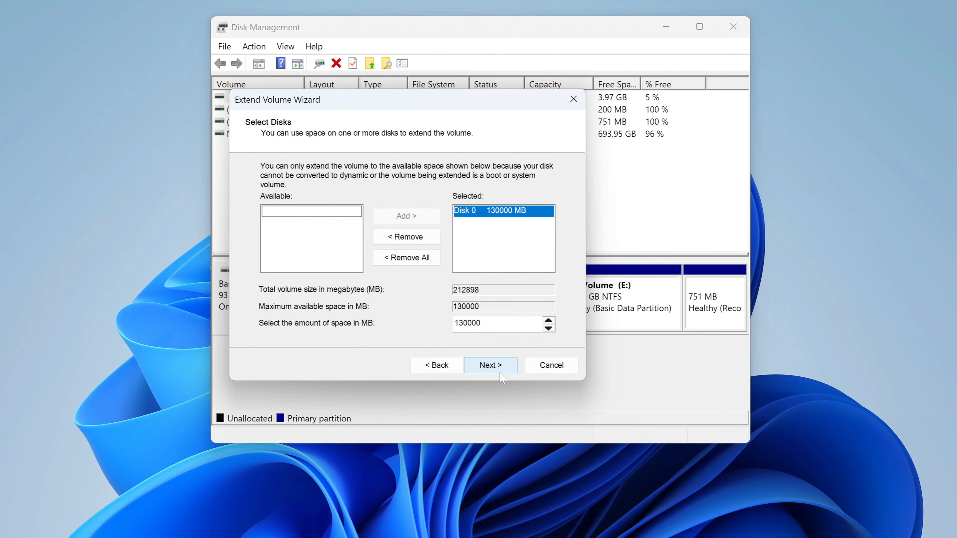
left_click(490, 365)
left_click(500, 372)
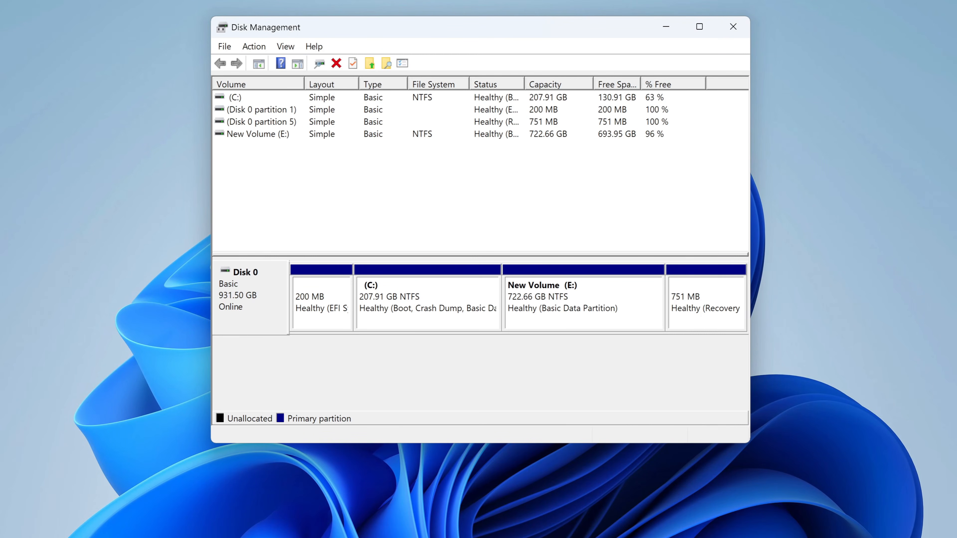
Check the drives' capacity under This PC in File Explorer and the copied files on New Volume (E:)
key("super+e")
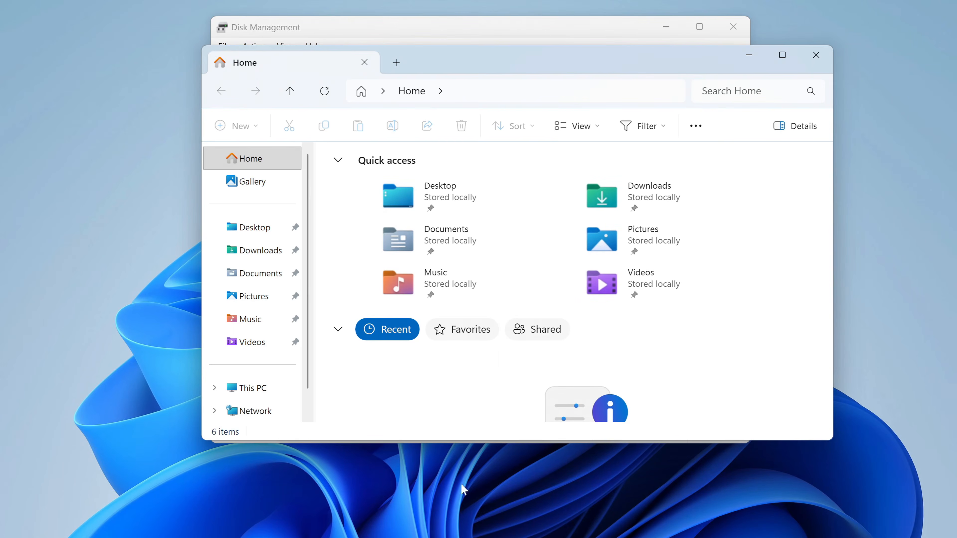
left_click(285, 392)
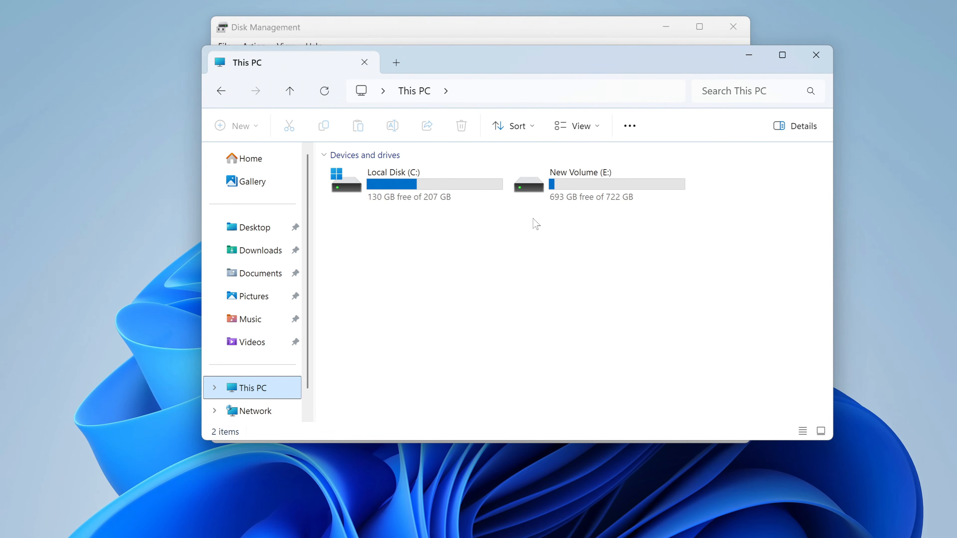
double_click(565, 193)
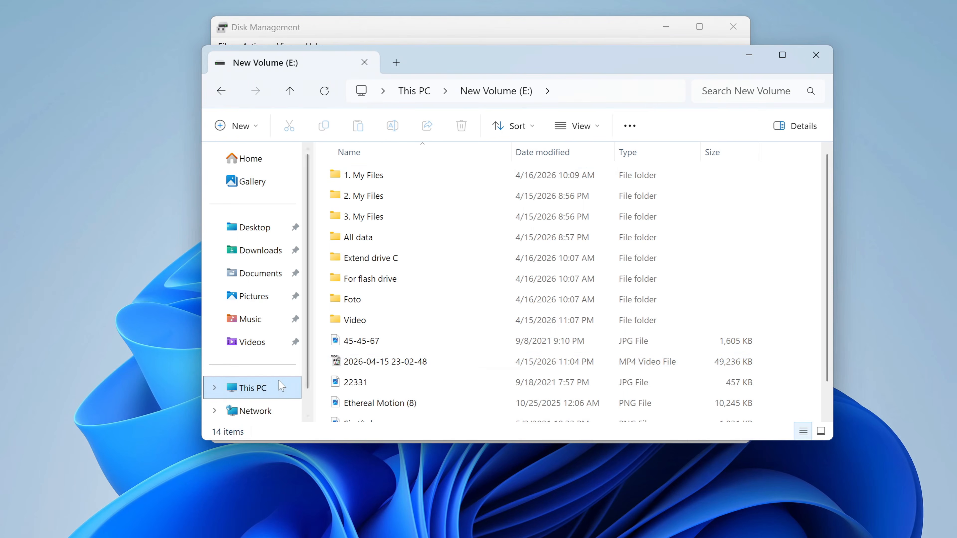
left_click(282, 390)
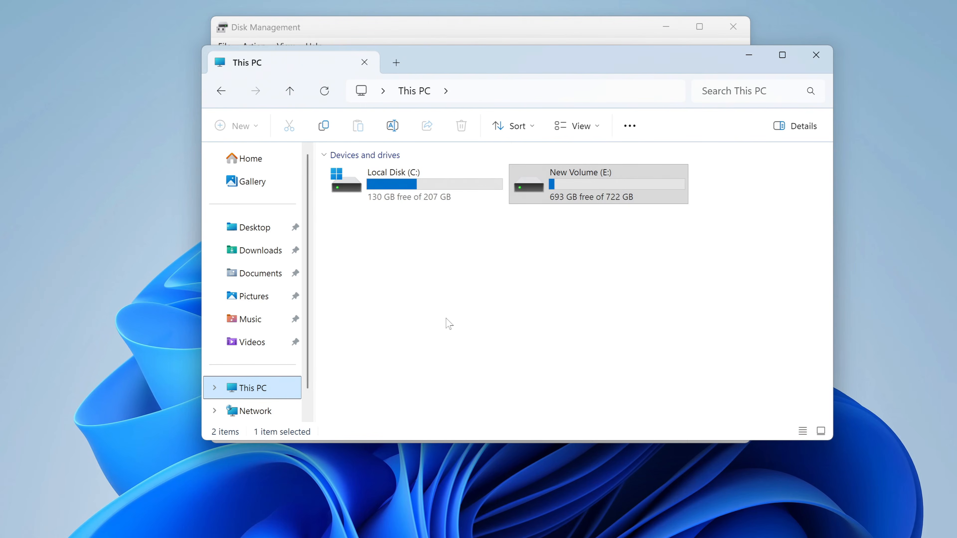
left_click(568, 235)
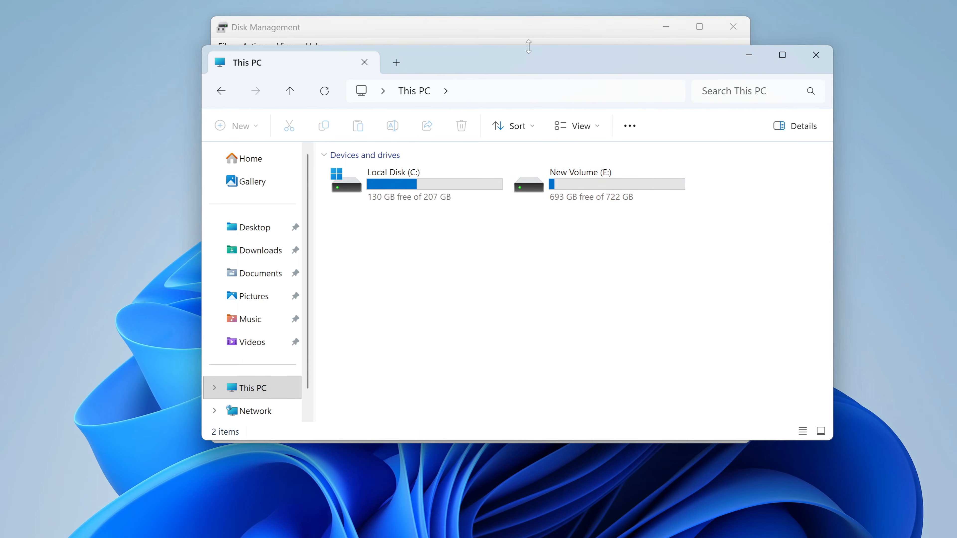
Change the drive letter of New Volume (E:) to D in Disk Management, accept the warning, and close the opened volume window and Disk Management
left_click(533, 29)
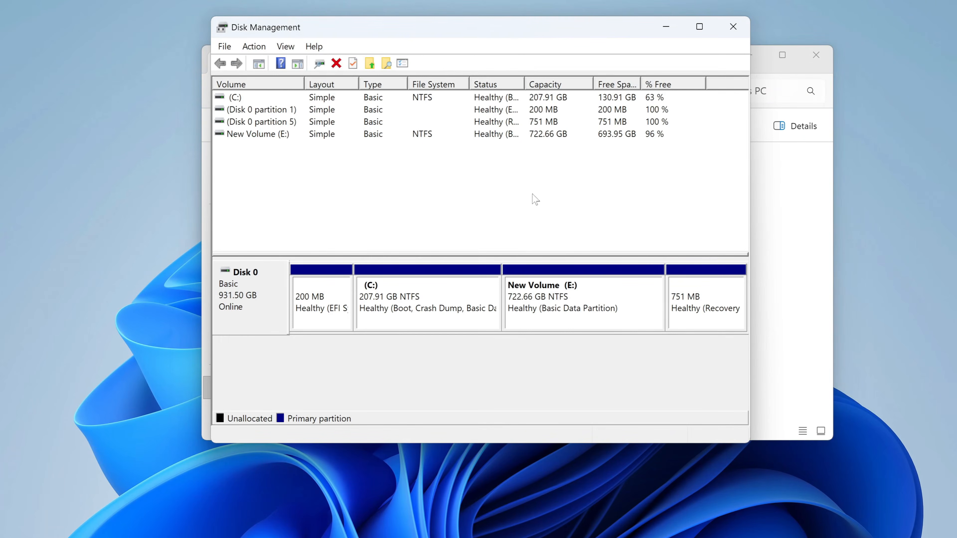
right_click(571, 319)
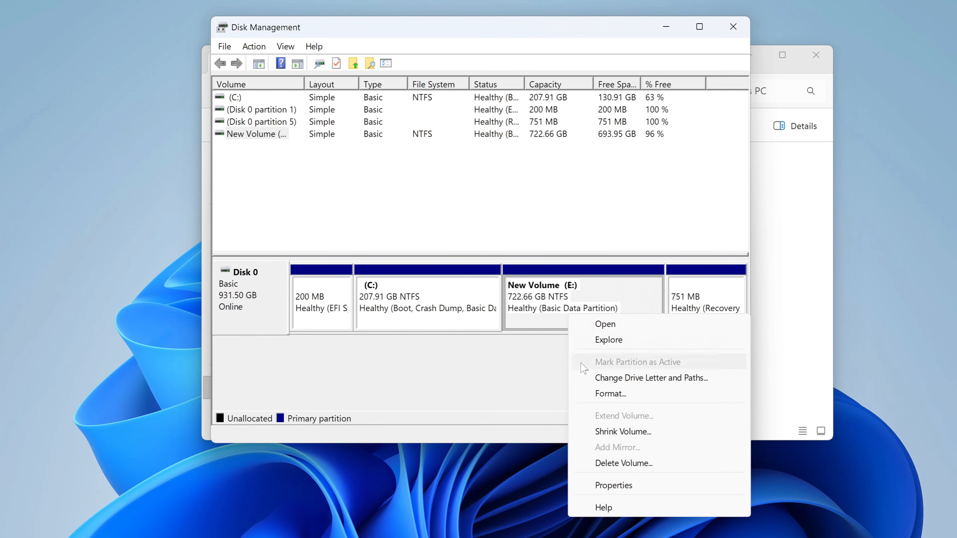
left_click(636, 378)
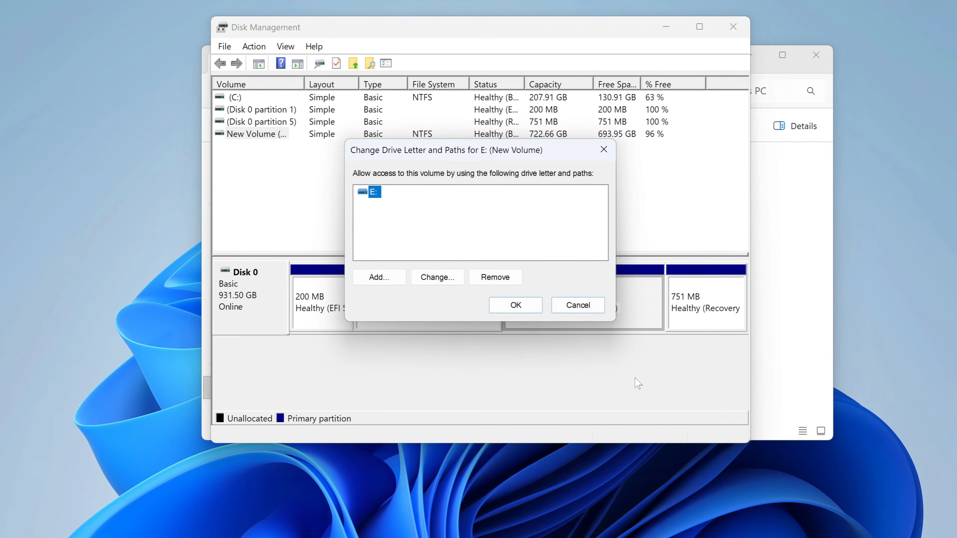
left_click(437, 279)
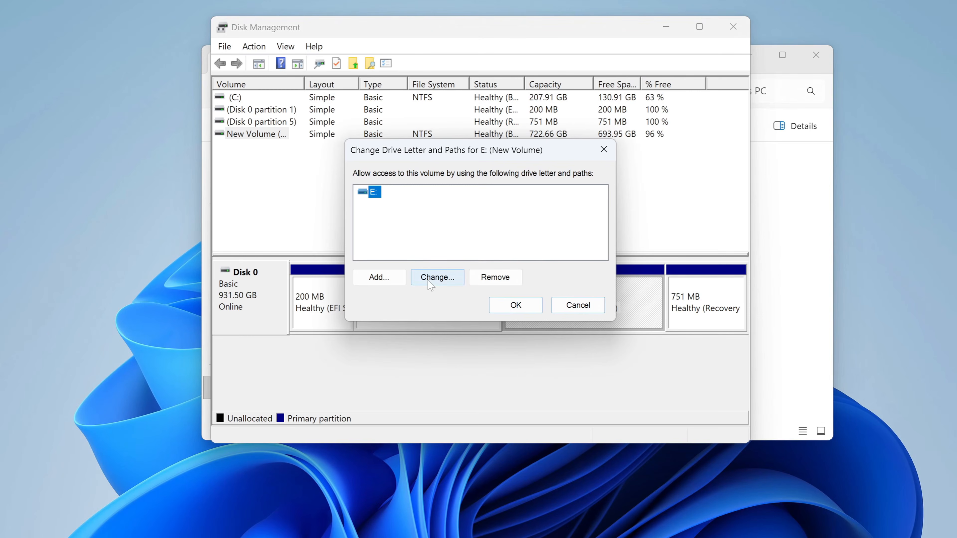
left_click(603, 214)
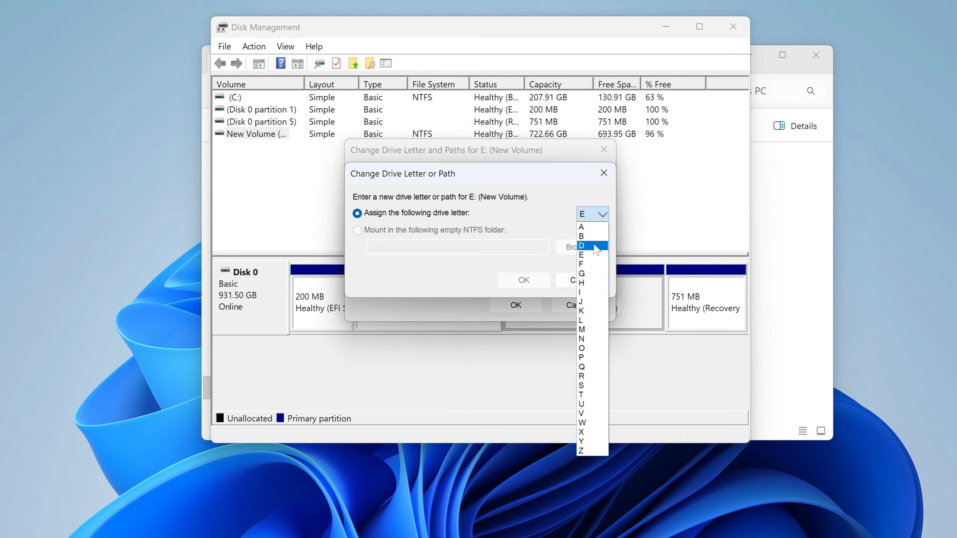
left_click(596, 246)
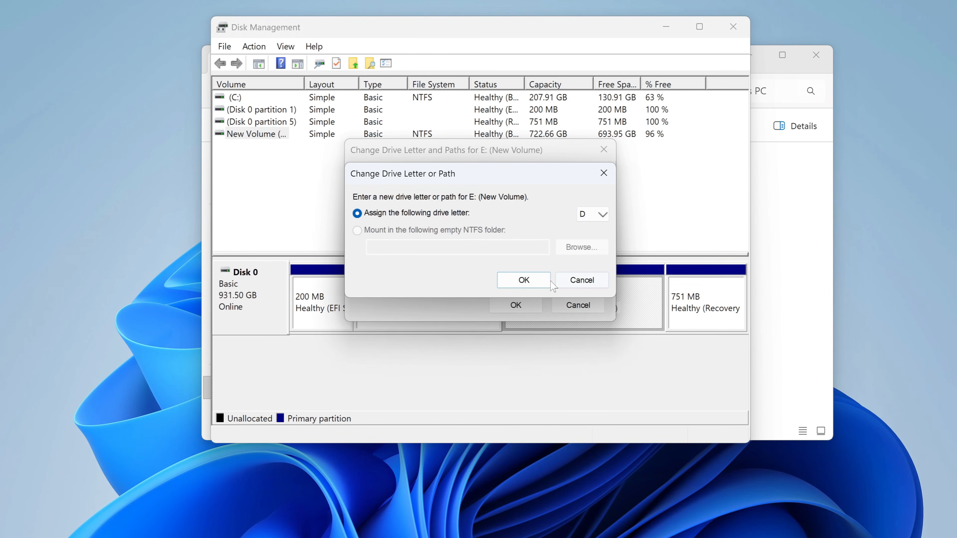
left_click(529, 285)
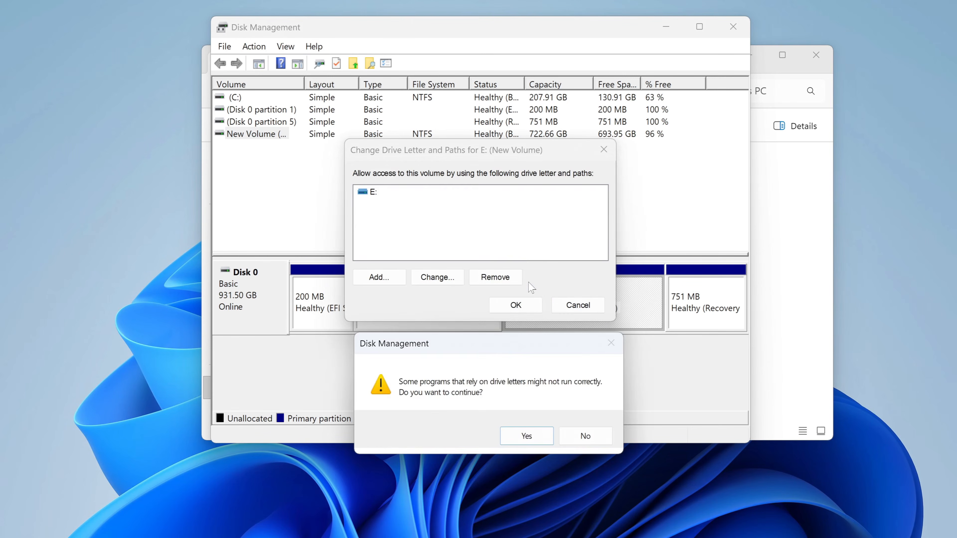
left_click(539, 440)
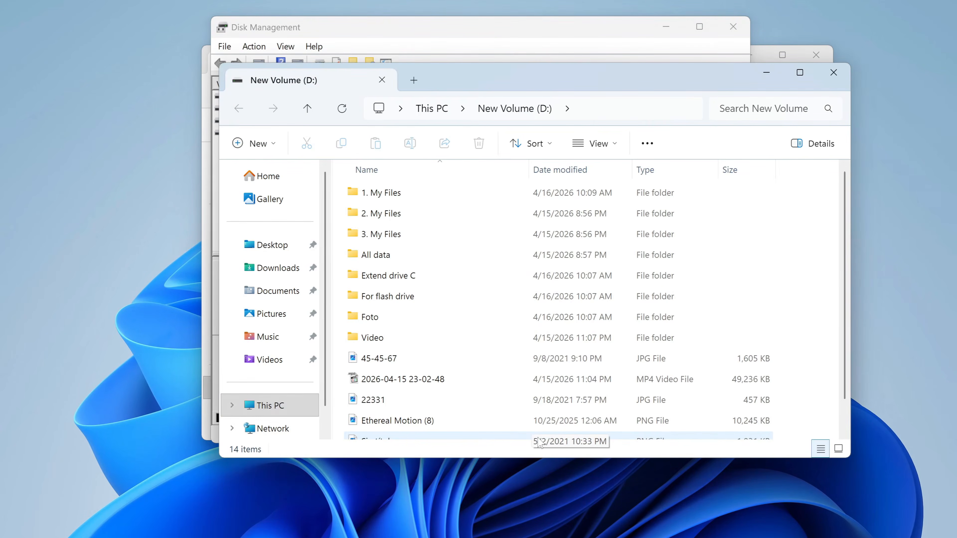
left_click(834, 72)
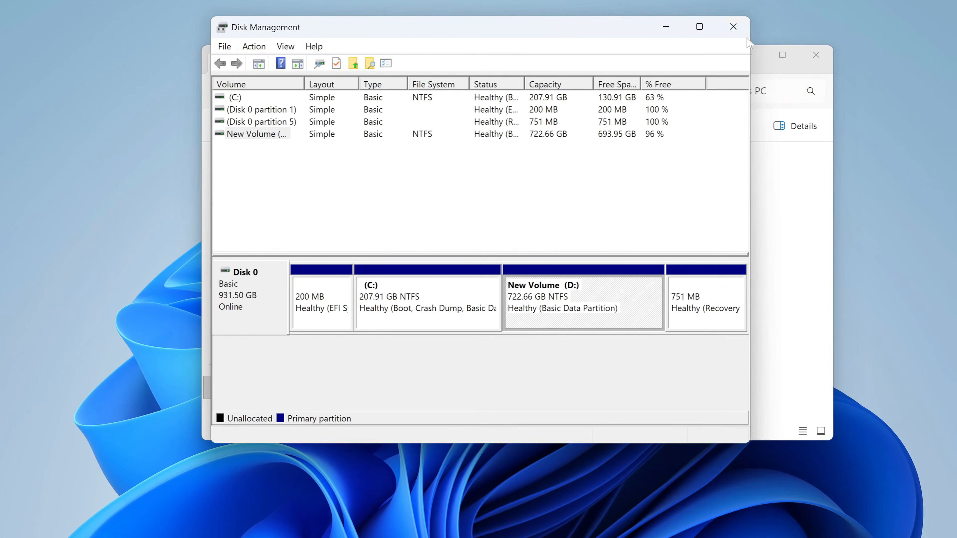
left_click(733, 27)
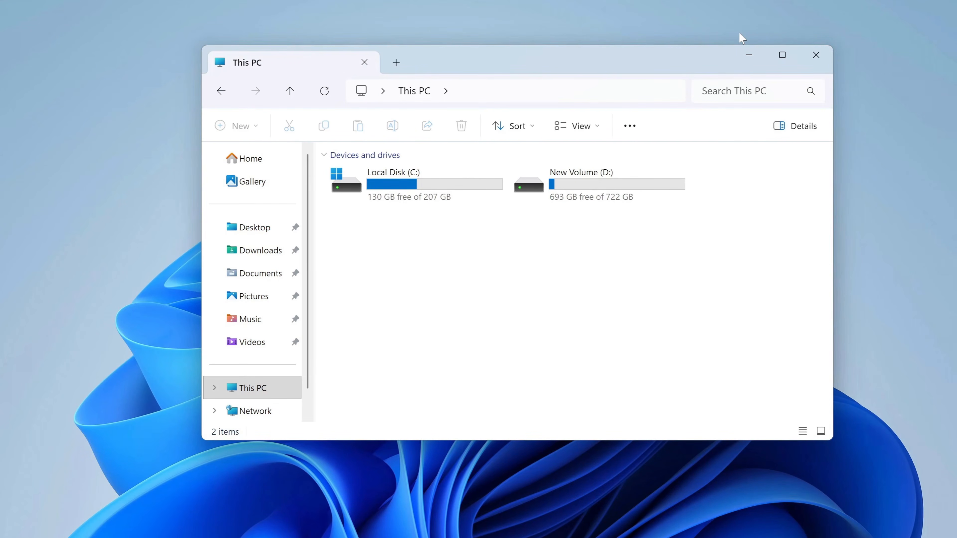